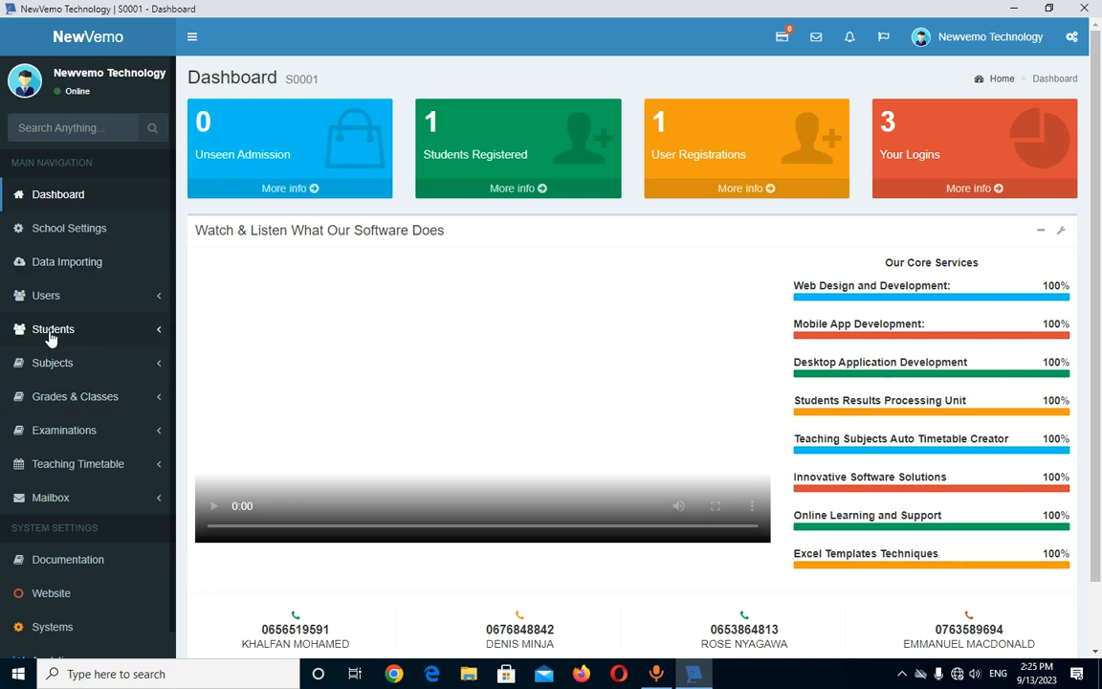
- Expand Students in the sidebar and open the Registration form
click(108, 335)
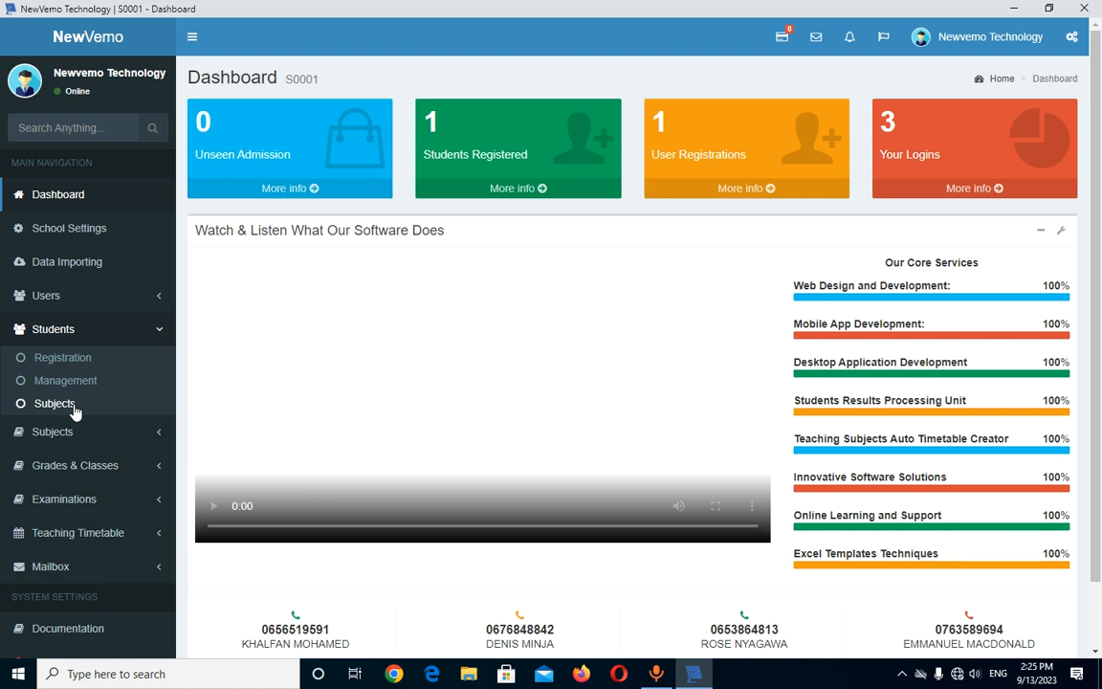
click(71, 361)
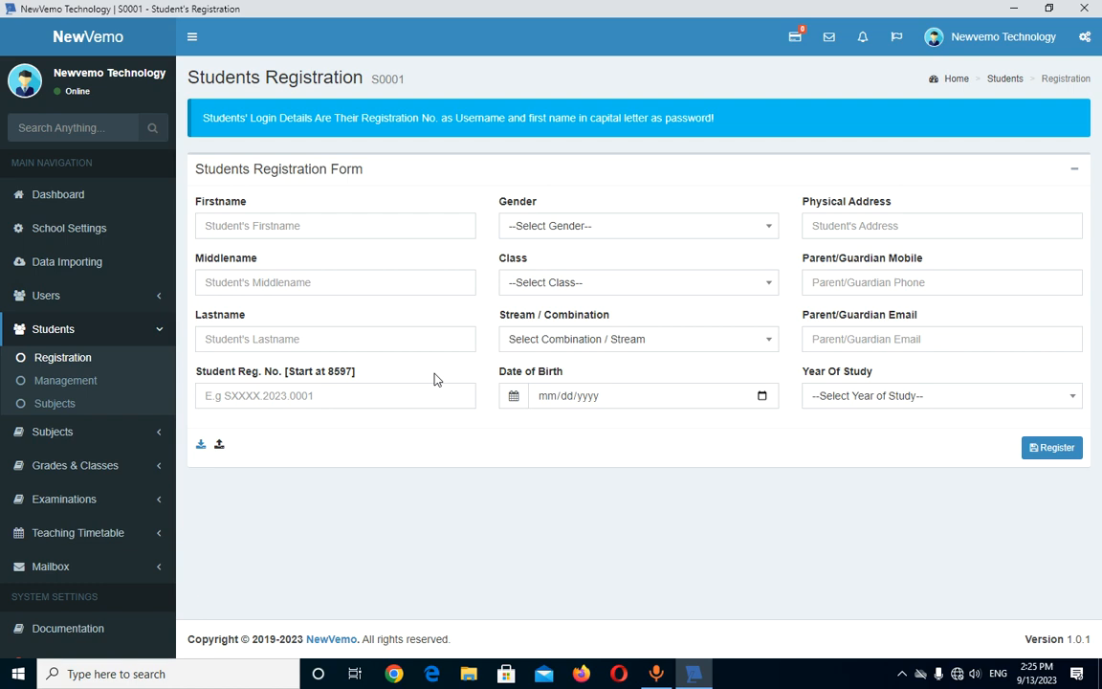
- Enter the student's first, middle and last names in the registration form
click(244, 227)
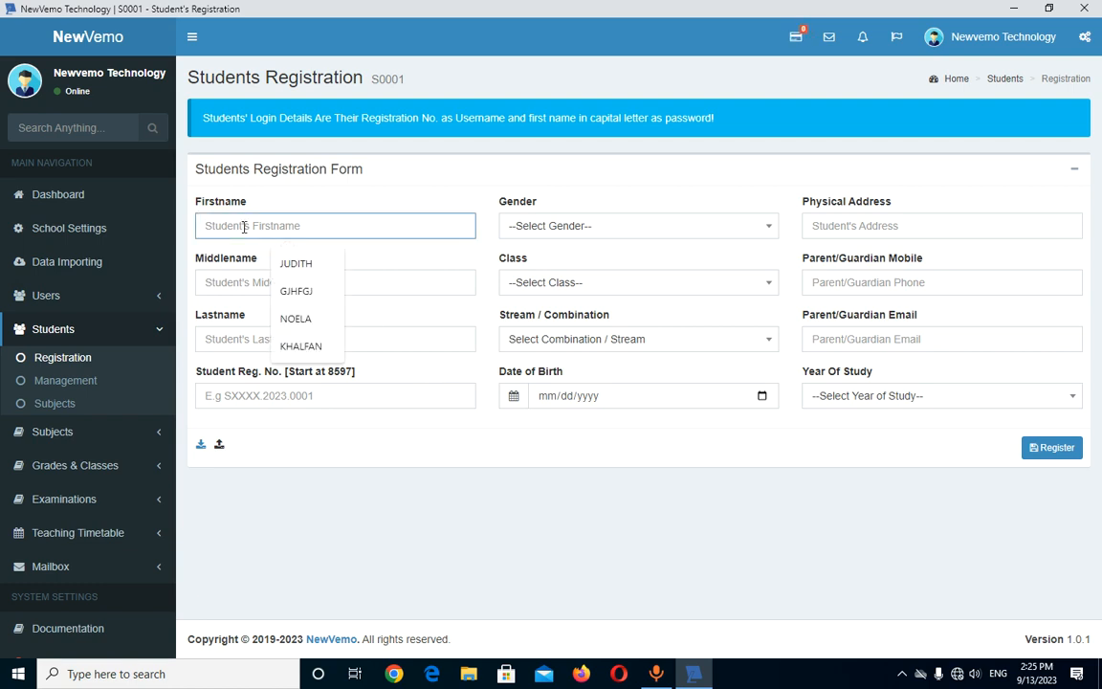
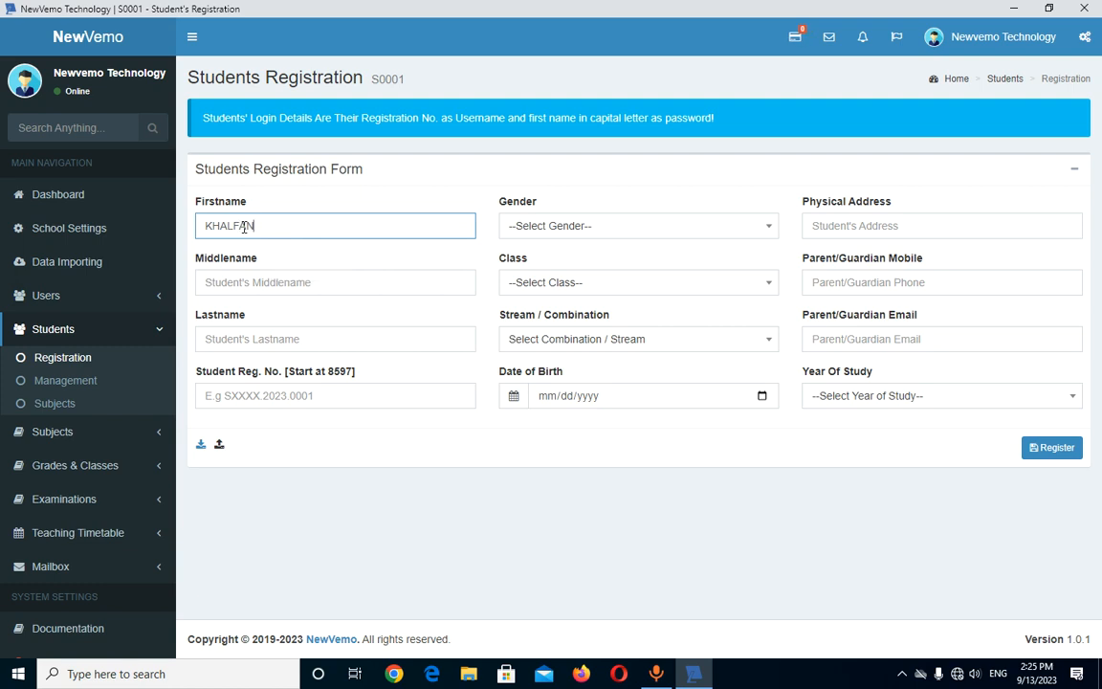
click(244, 283)
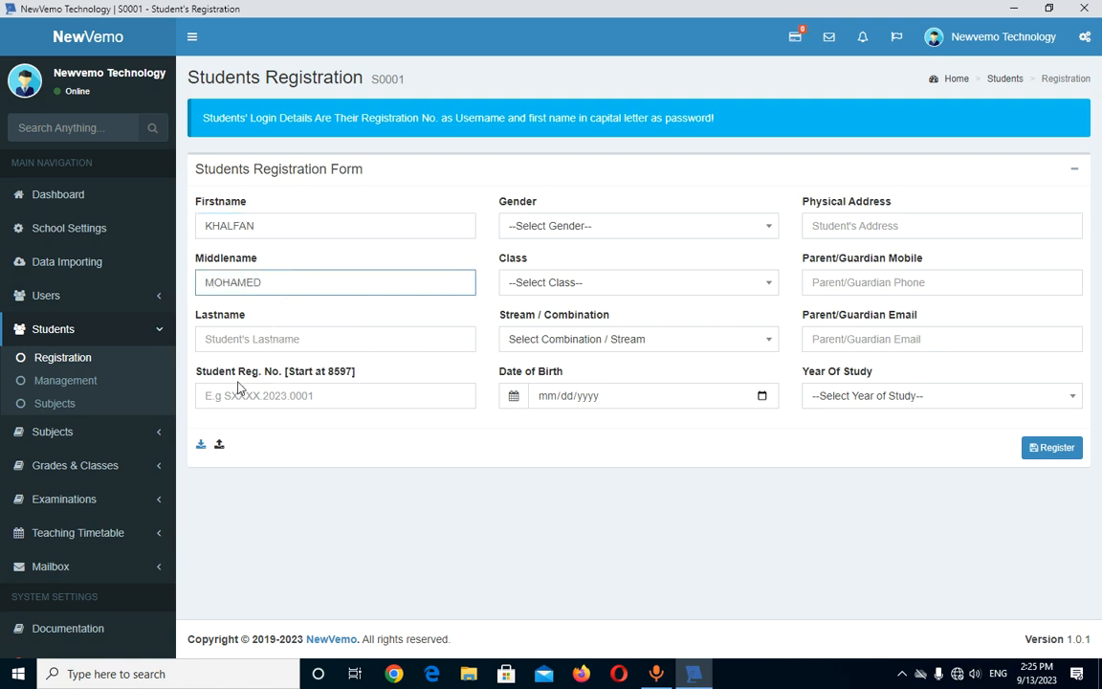
click(256, 337)
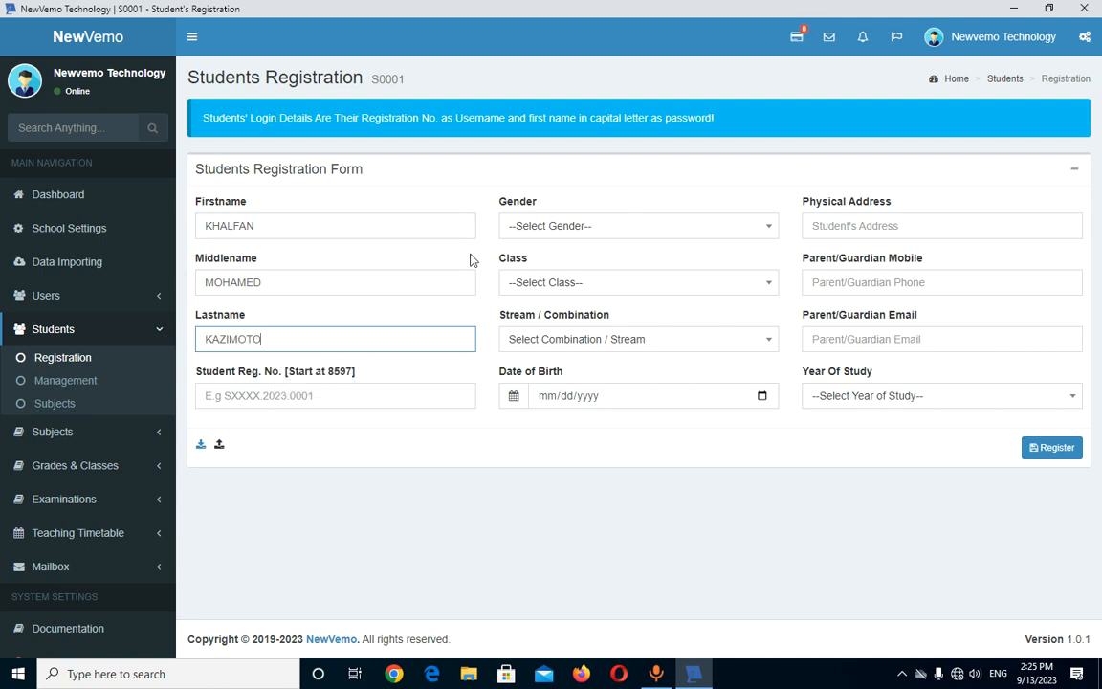
- Autofill a registration number from a past entry, then select and delete it
click(300, 397)
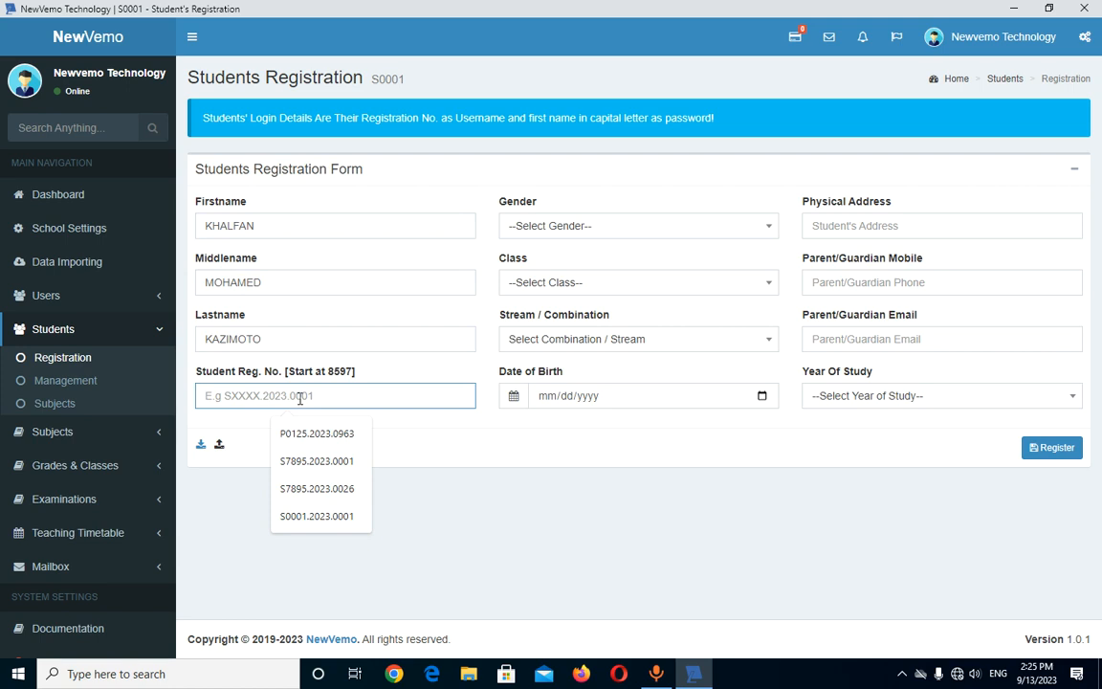
click(319, 434)
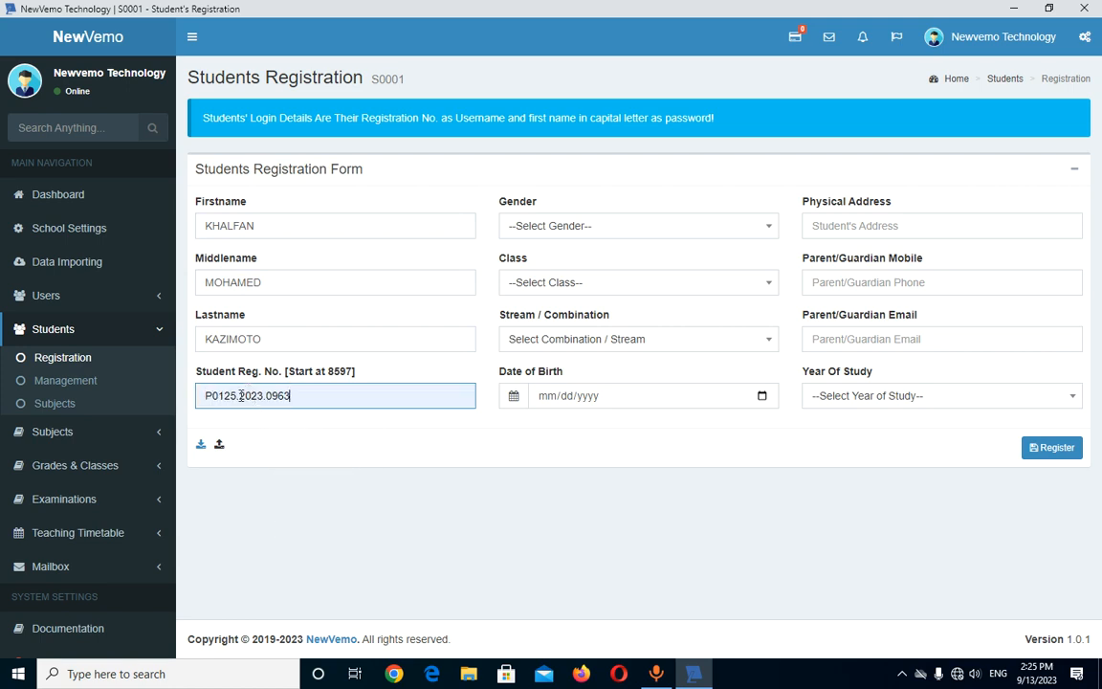
drag(411, 79, 373, 82)
drag(292, 395, 171, 401)
key(BackSpace)
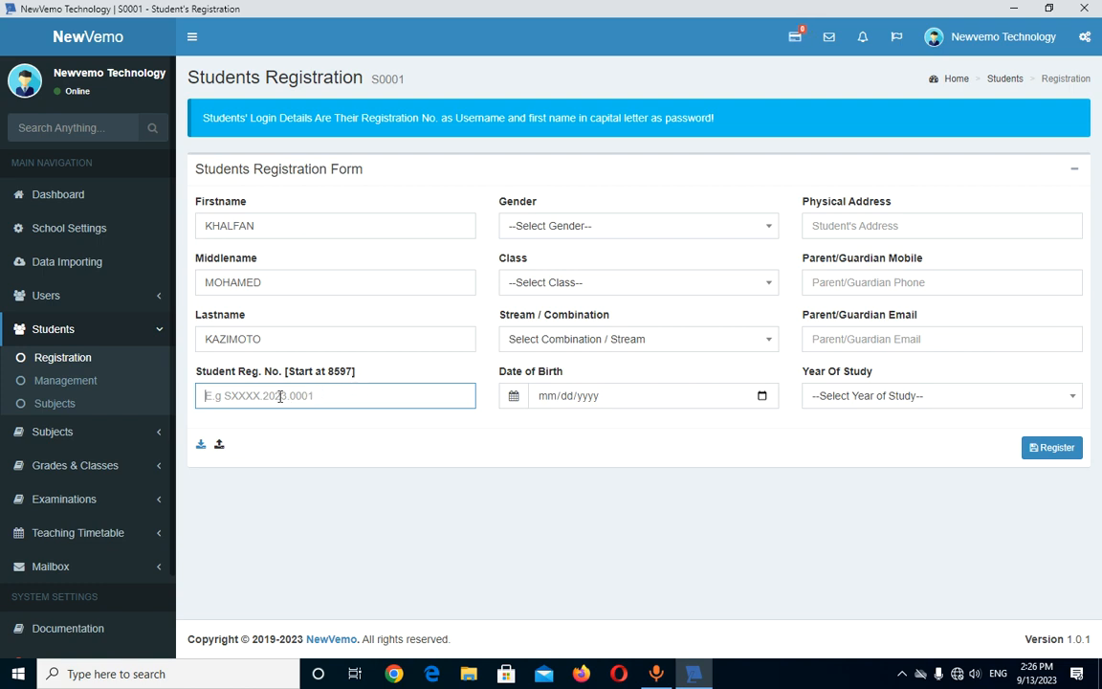
- Enter a school registration number beginning S0001.2023 in the Reg. No. field
text(S0001)
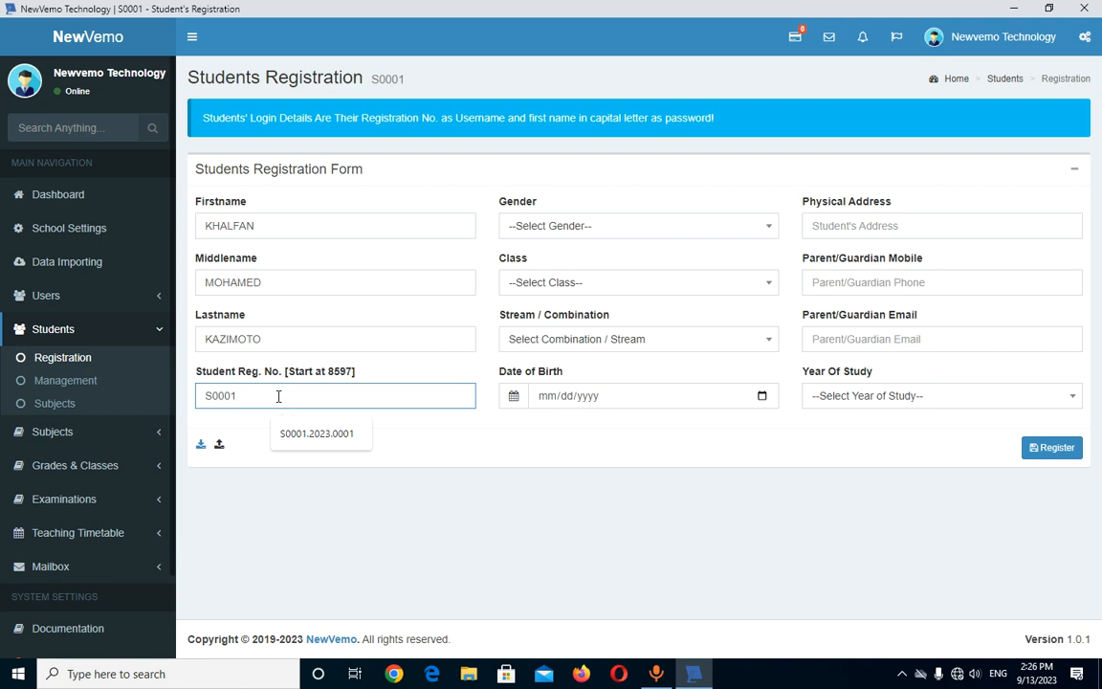
text(.2023.05)
key(BackSpace)
key(BackSpace)
text(001)
key(BackSpace)
key(BackSpace)
key(BackSpace)
text(50)
- Choose Male, FORM ONE, stream A and year 2023, then register the student
click(551, 225)
click(542, 303)
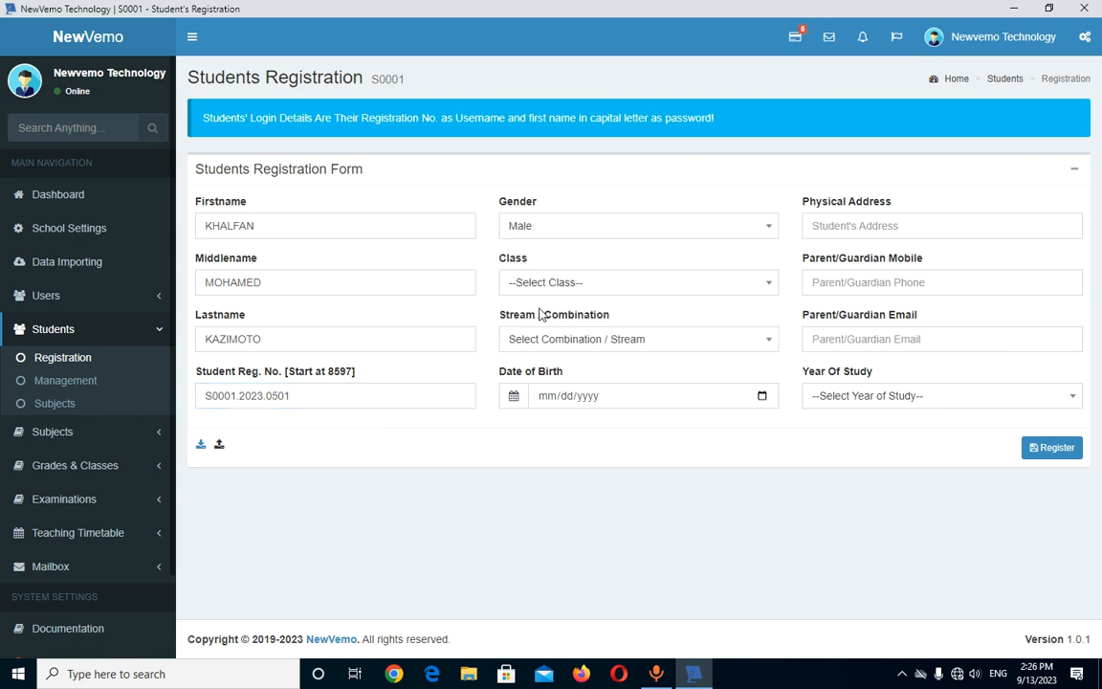
click(565, 284)
click(566, 387)
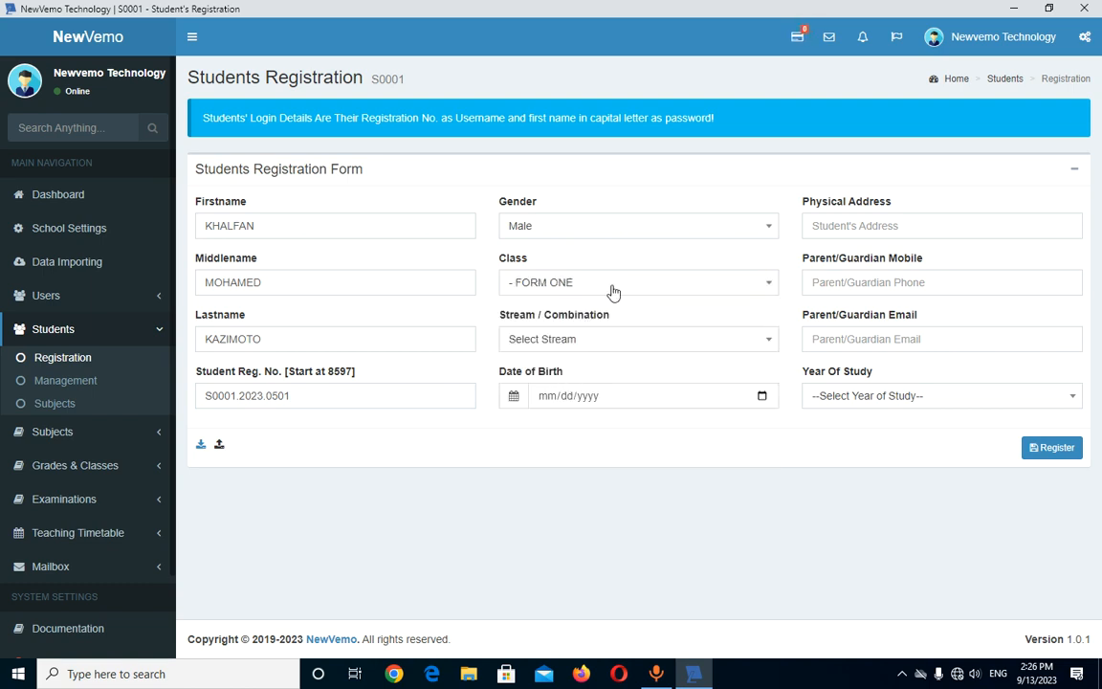
click(578, 340)
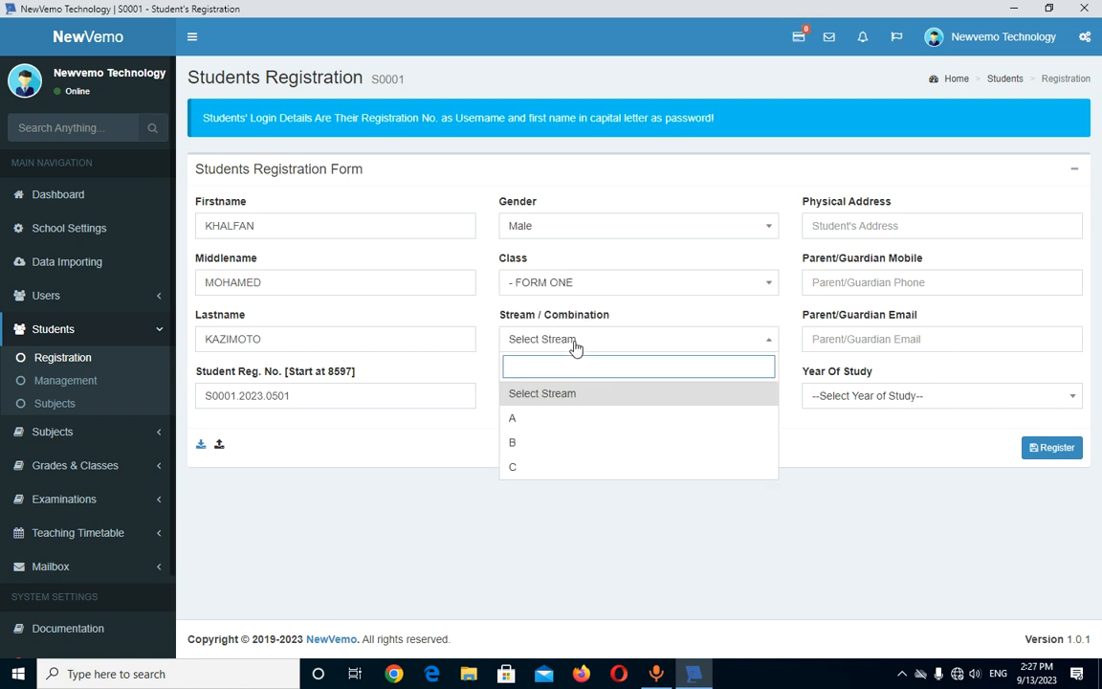
click(540, 418)
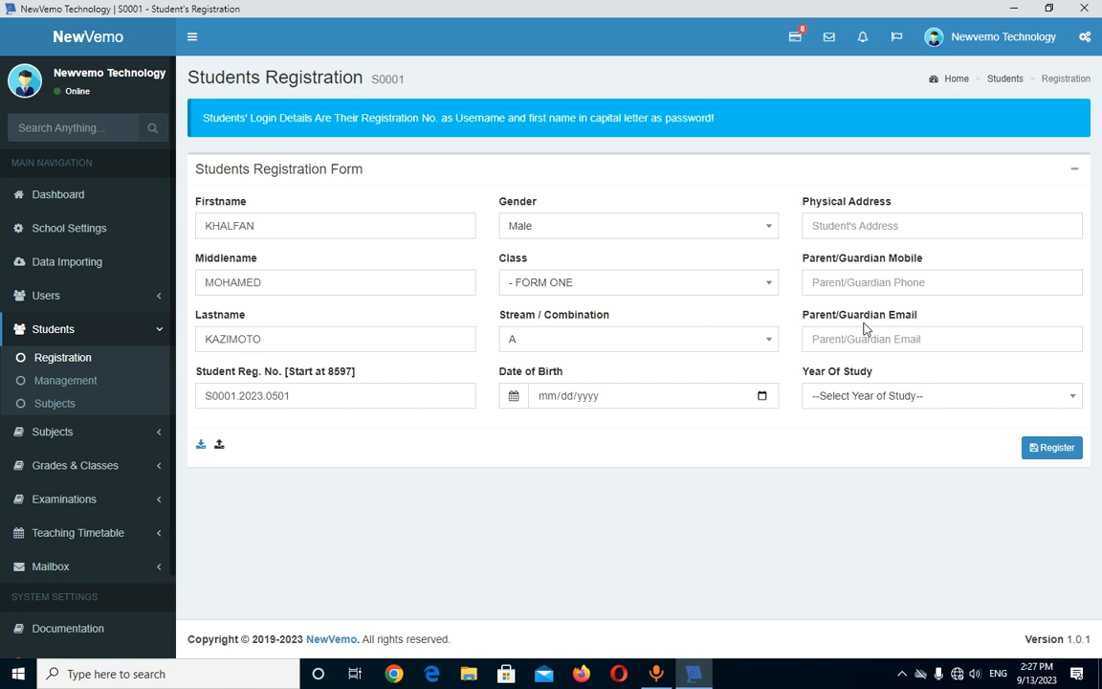
click(866, 394)
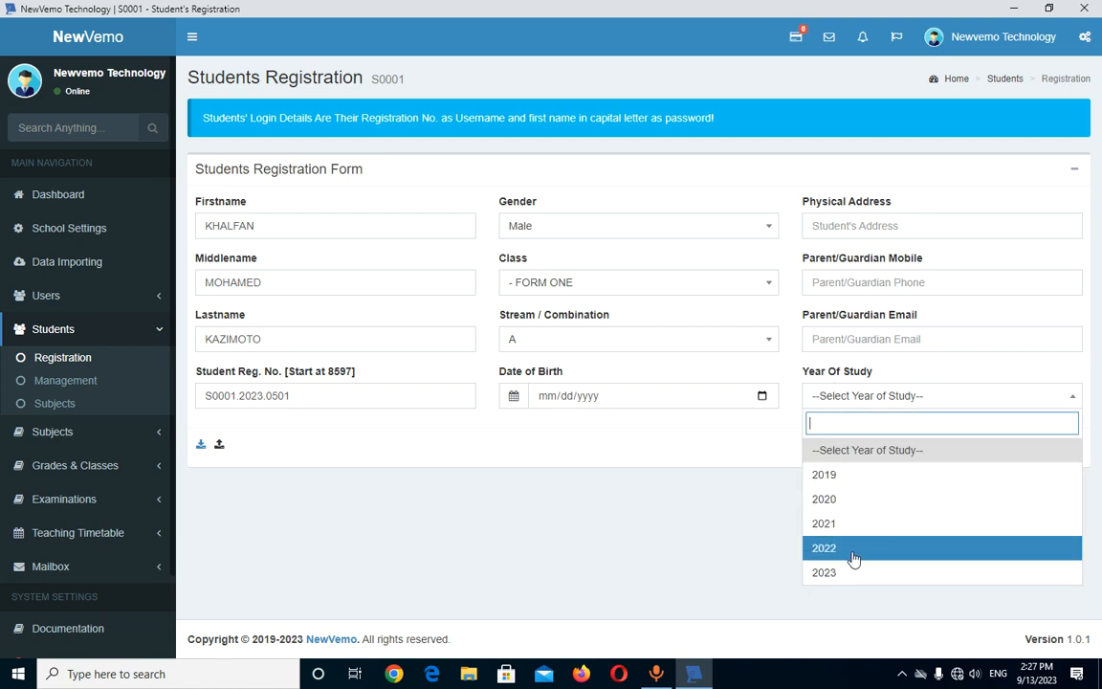
click(829, 574)
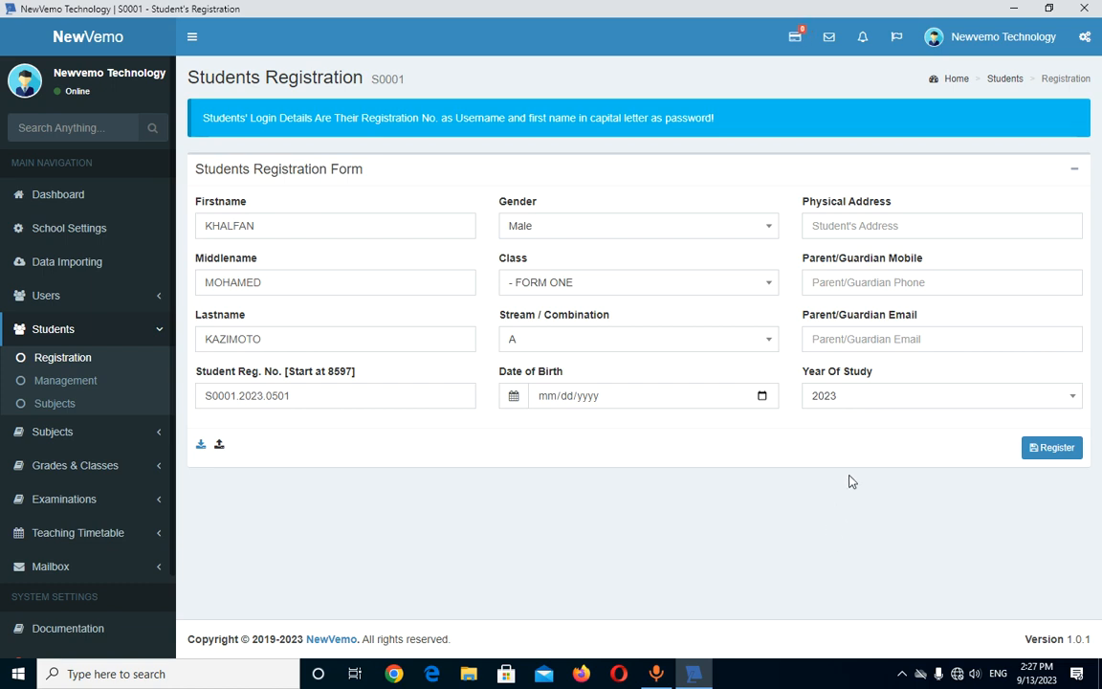
click(1043, 455)
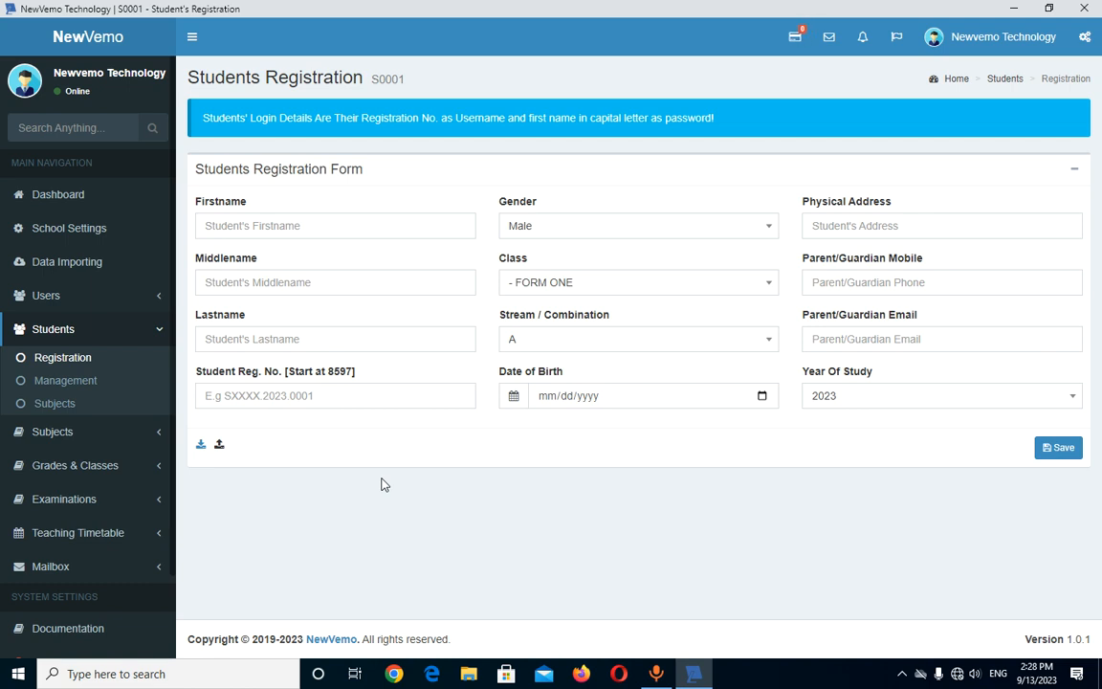
- Open the Download Template for Students Registration dialog below the form
click(201, 445)
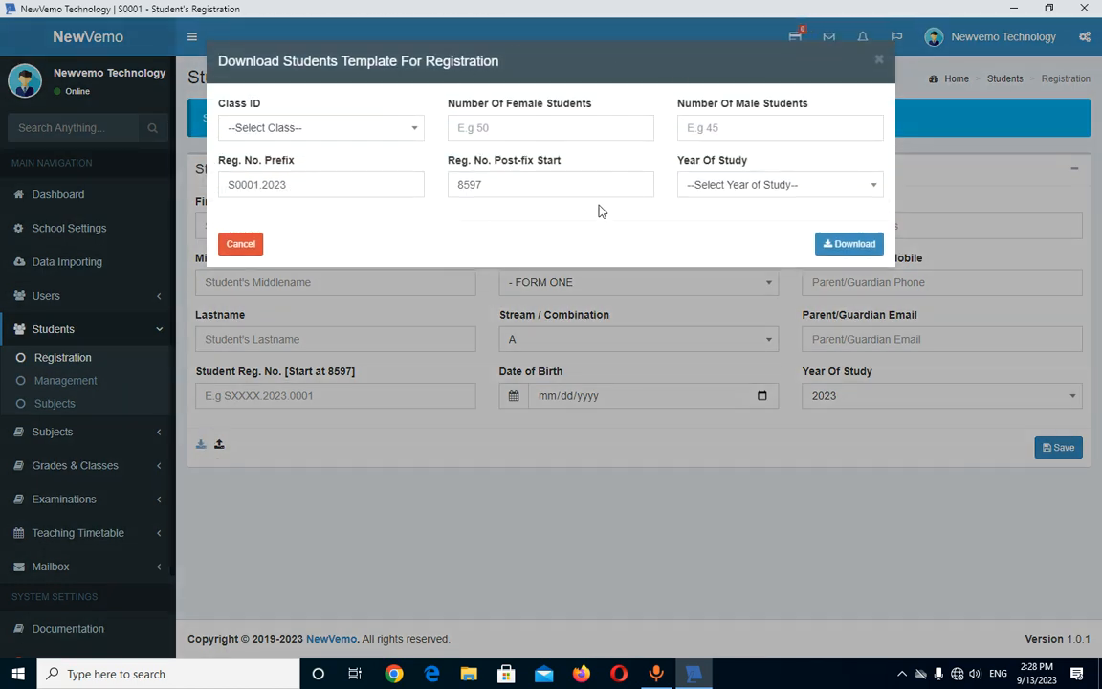
- Set the template to FORM ONE, 20 female, 19 male, post-fix start 502, year 2023
click(258, 128)
click(288, 234)
click(552, 131)
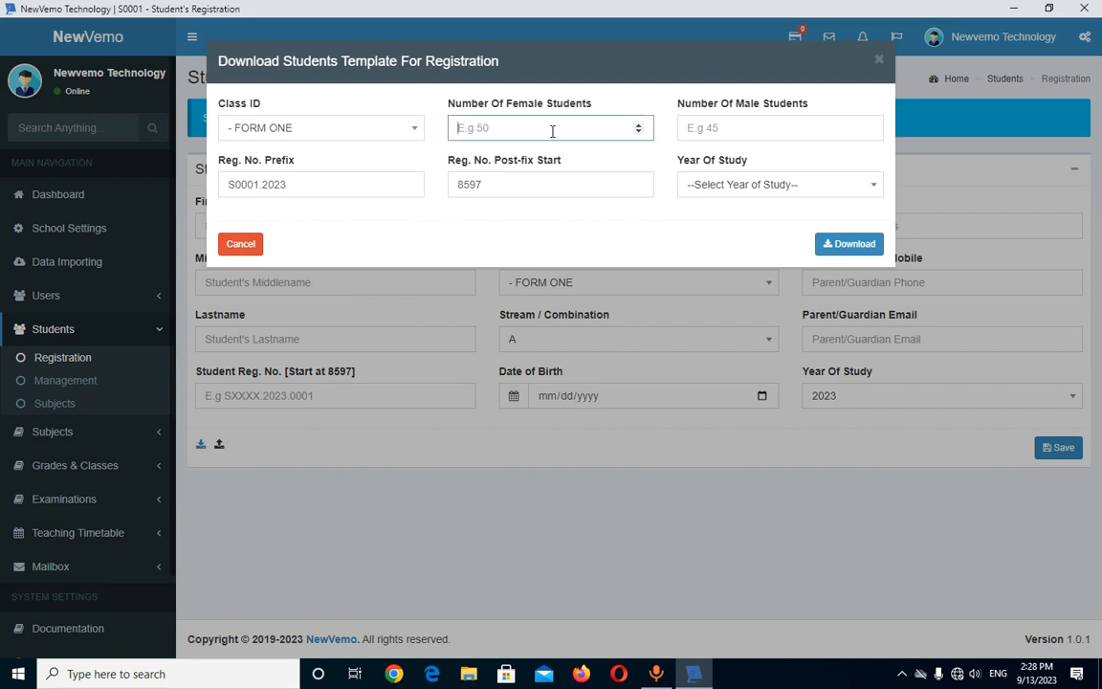
text(20)
click(741, 128)
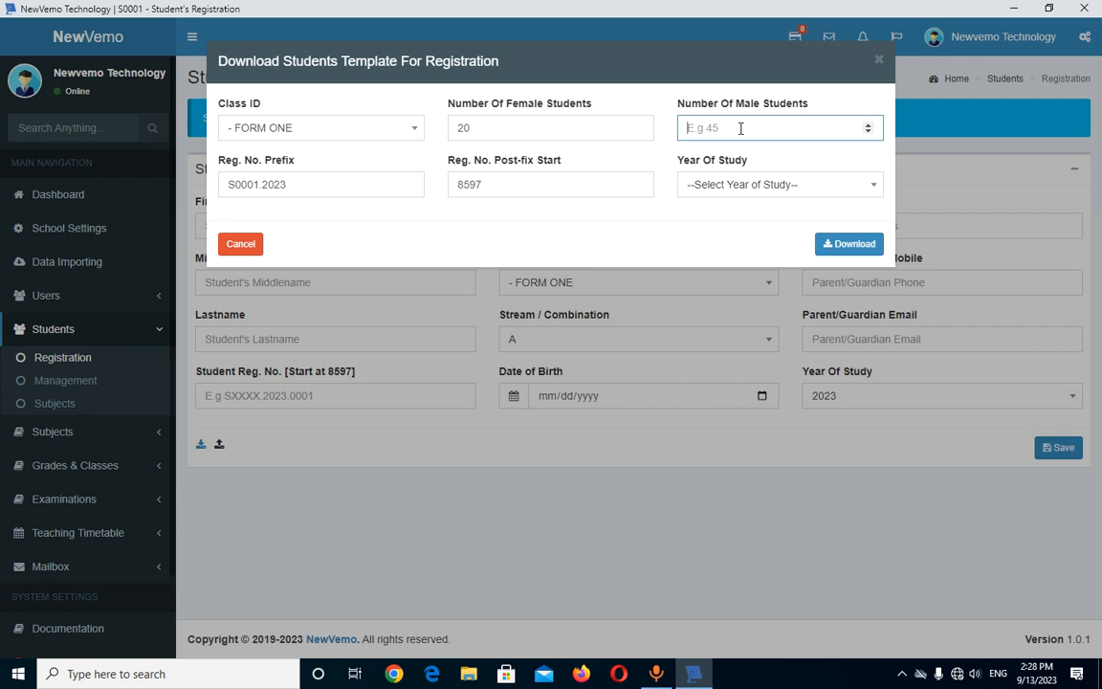
text(19)
drag(523, 191, 427, 187)
text(502)
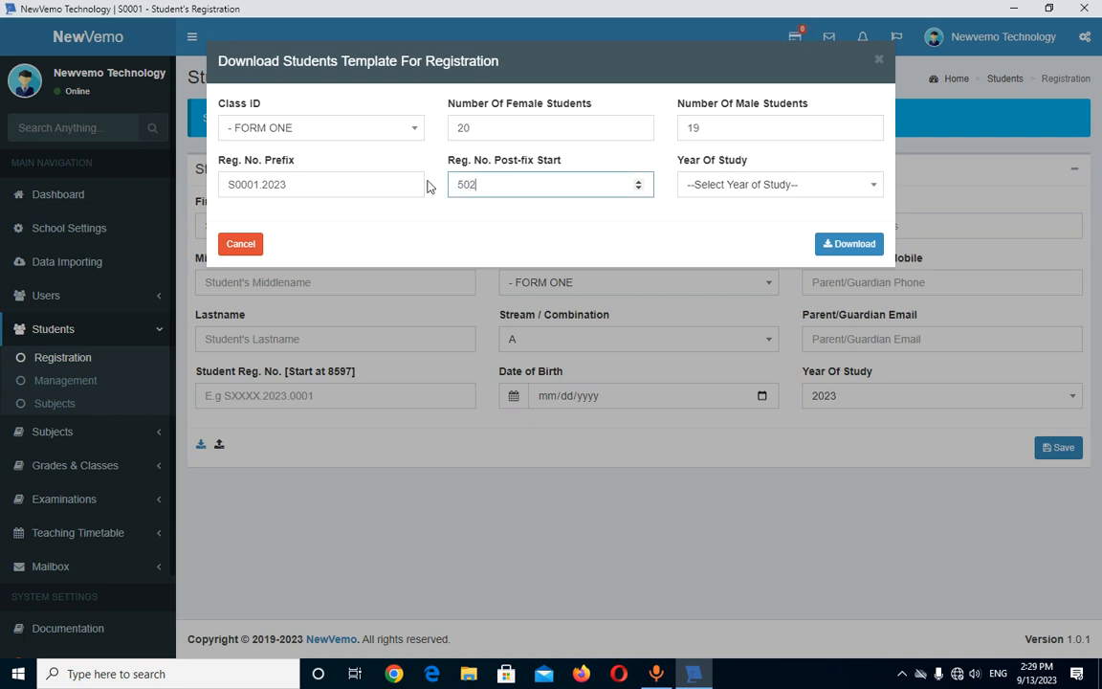
click(782, 185)
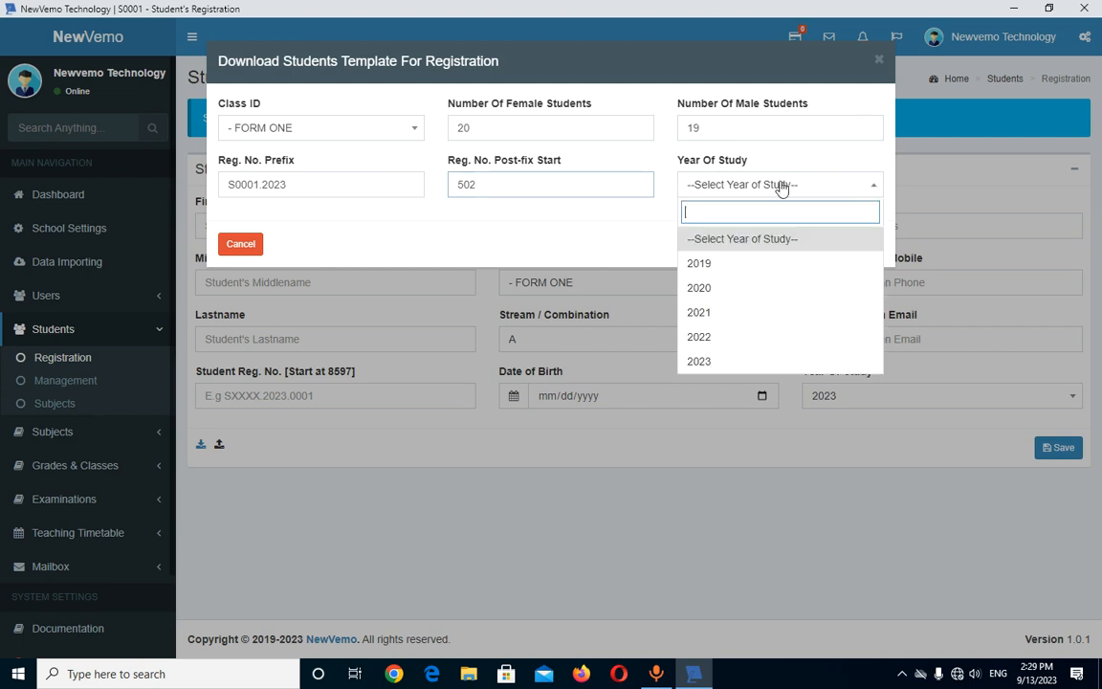
click(713, 360)
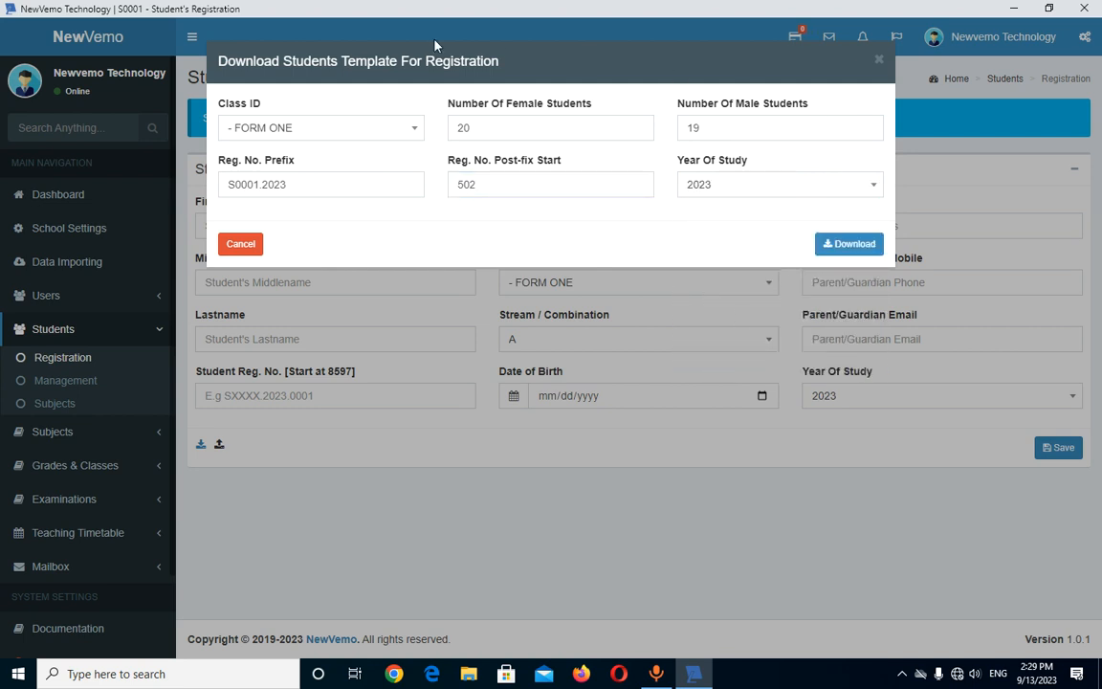
- Save Students_template_for_registration.xls to Downloads and close the template dialog
click(849, 249)
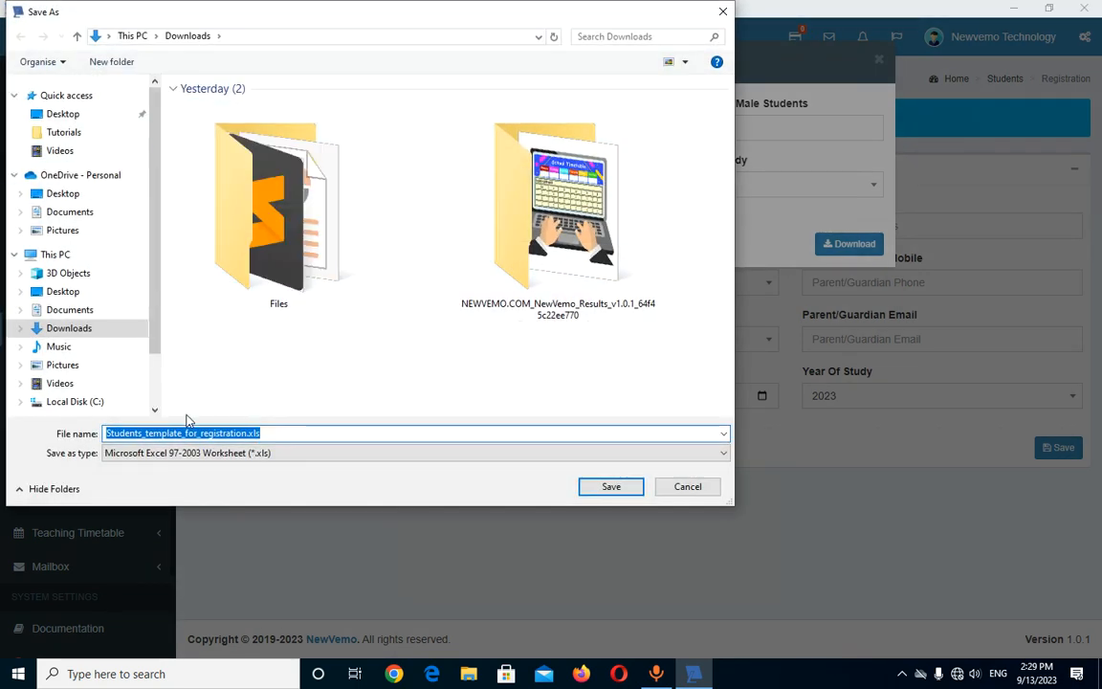
click(590, 493)
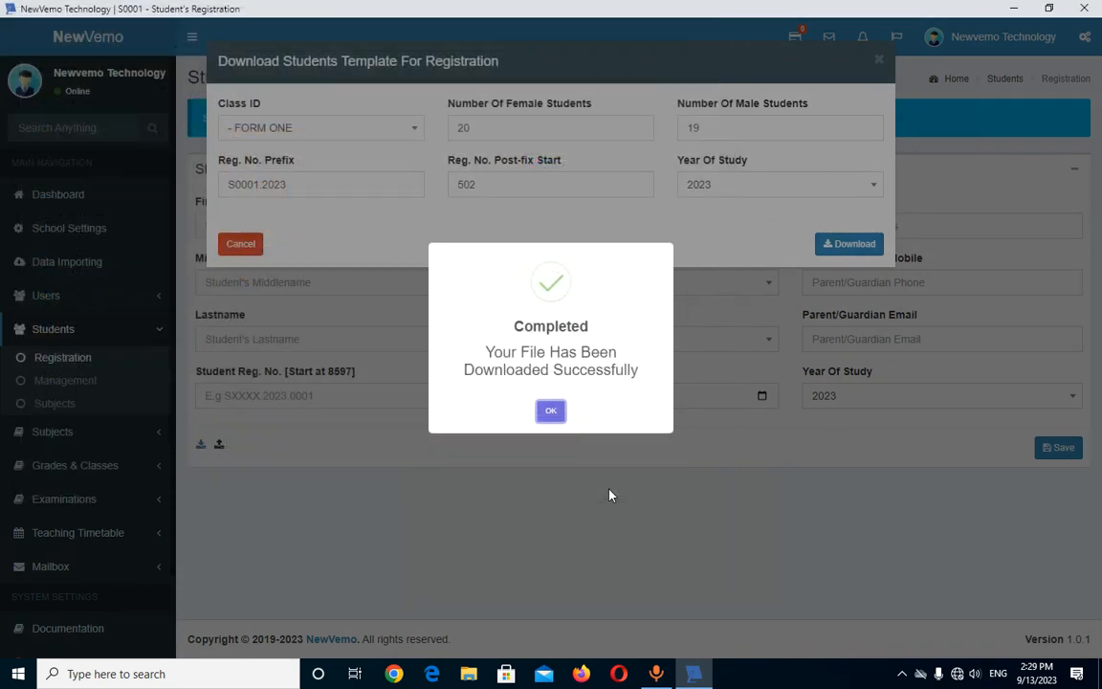
click(551, 411)
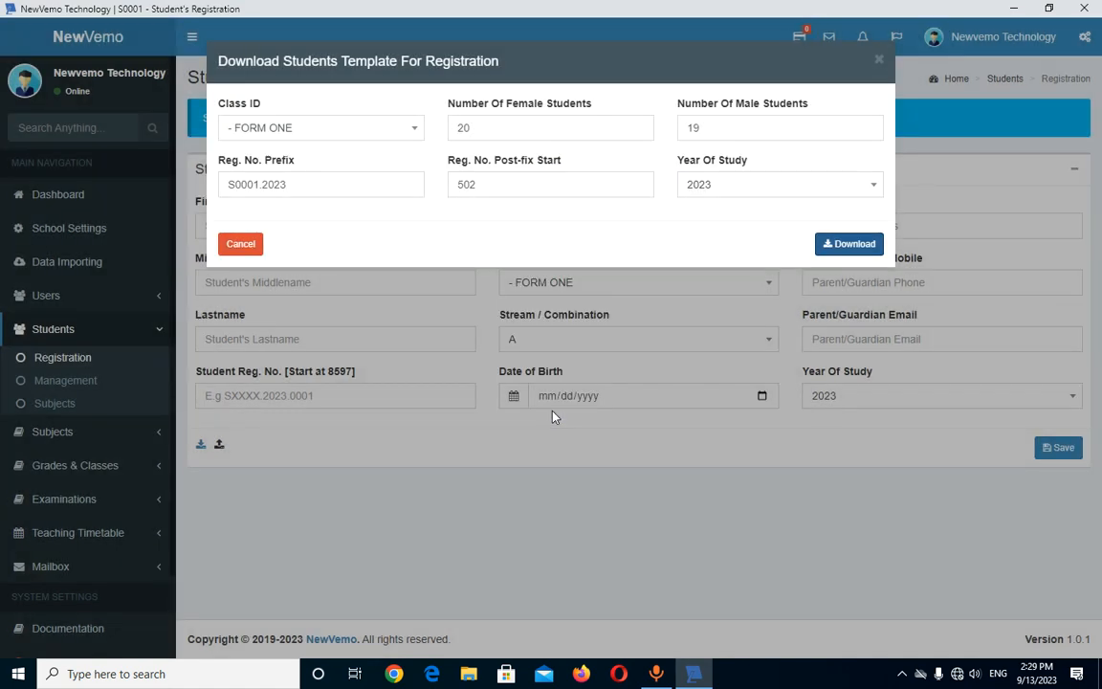
click(245, 249)
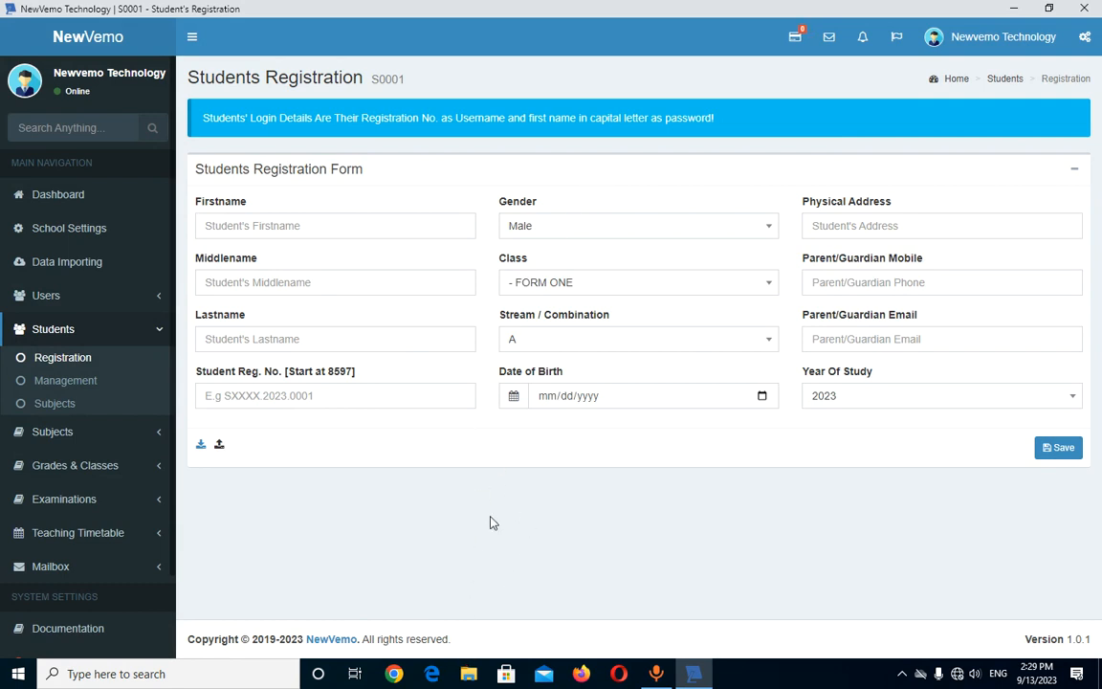
click(469, 674)
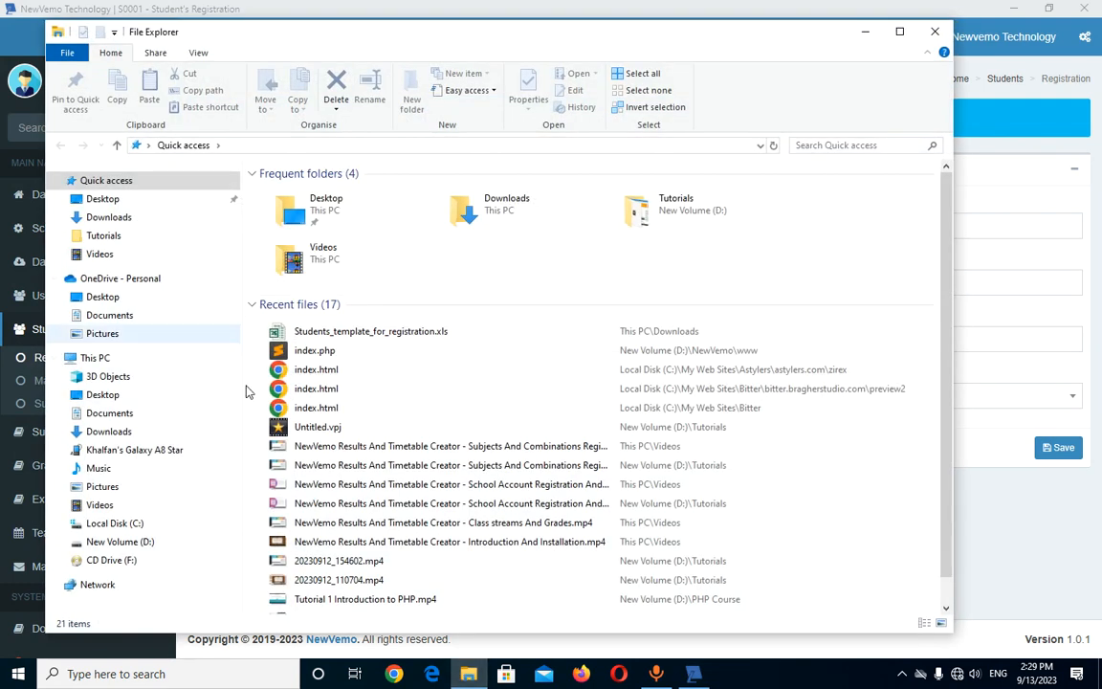
- Open Students_template_for_registration.xls from the Downloads folder in a maximized File Explorer
click(120, 430)
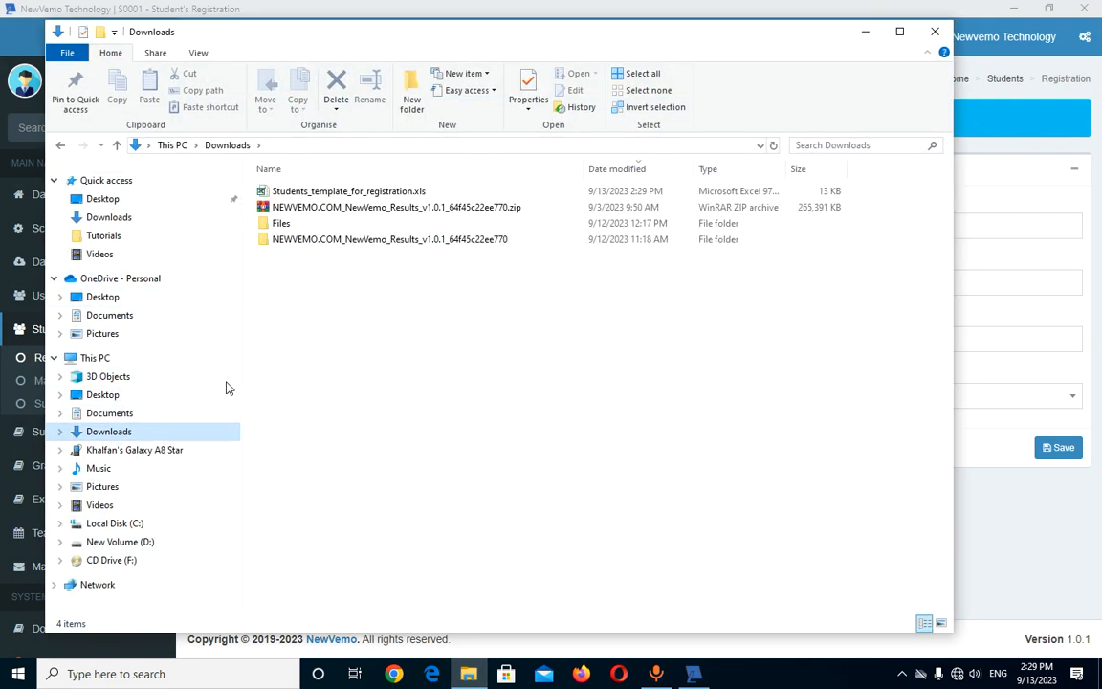
click(899, 32)
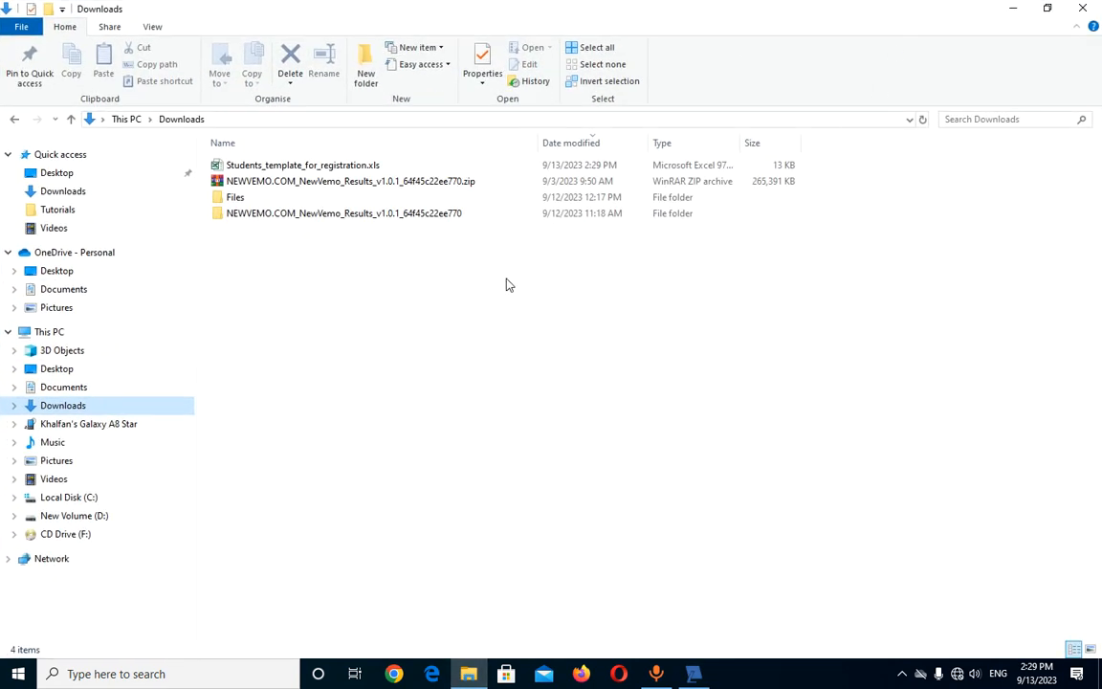
double_click(324, 169)
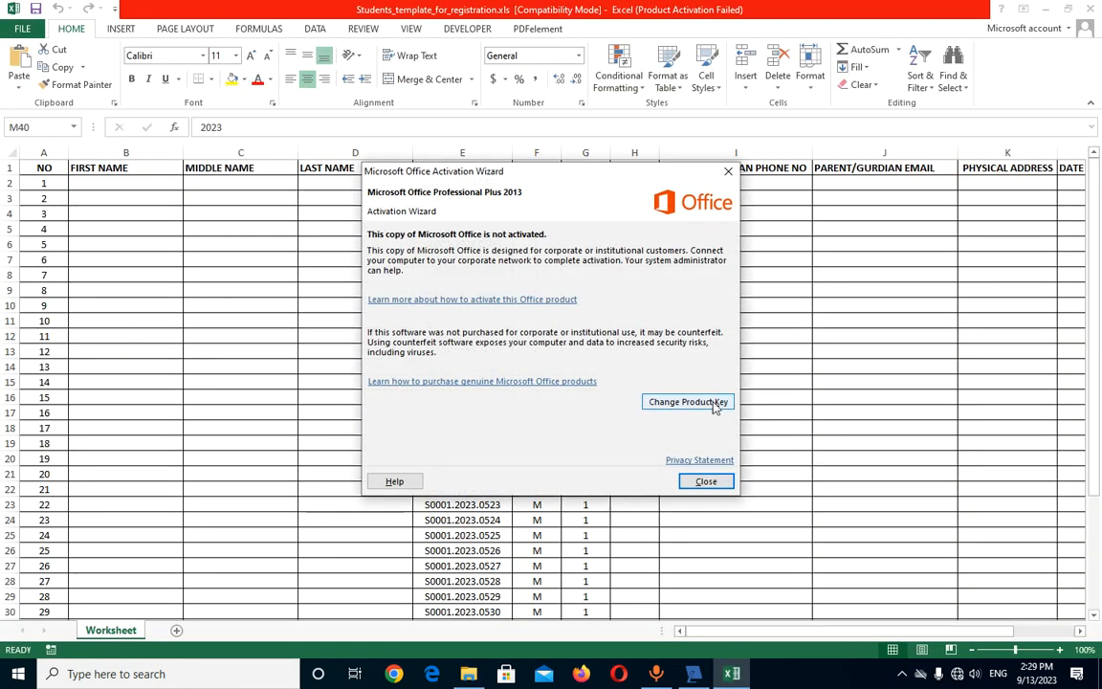
- Close the Office activation notice and review the template's REG. NO., SEX and CLASS columns
click(706, 481)
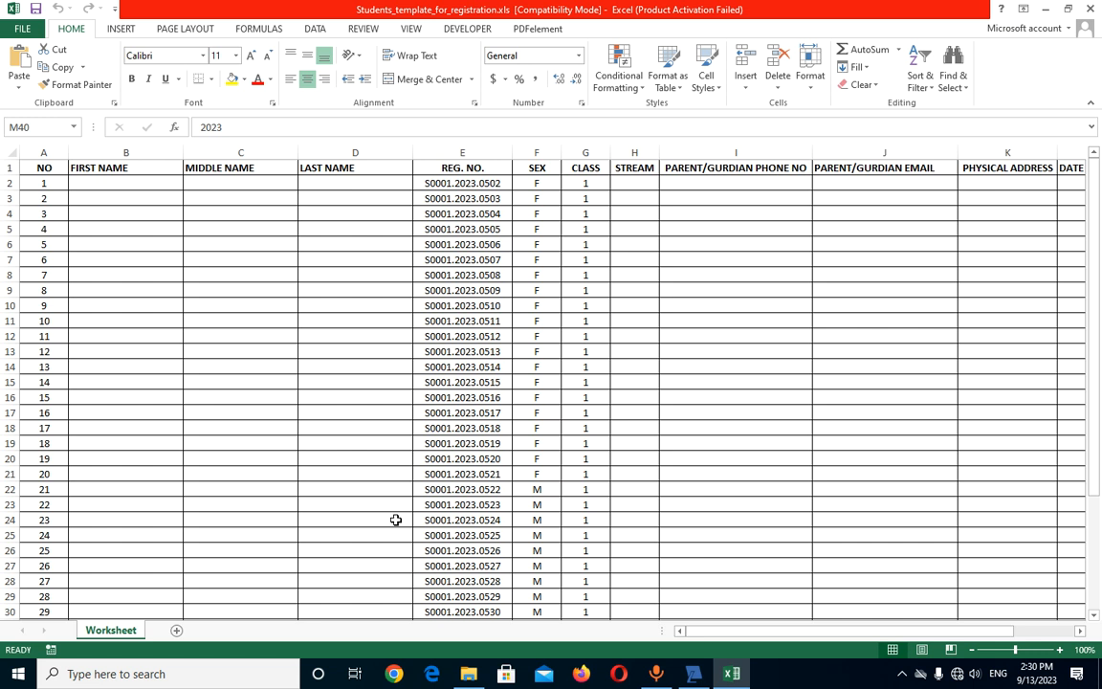
scroll(395, 519, down, 8)
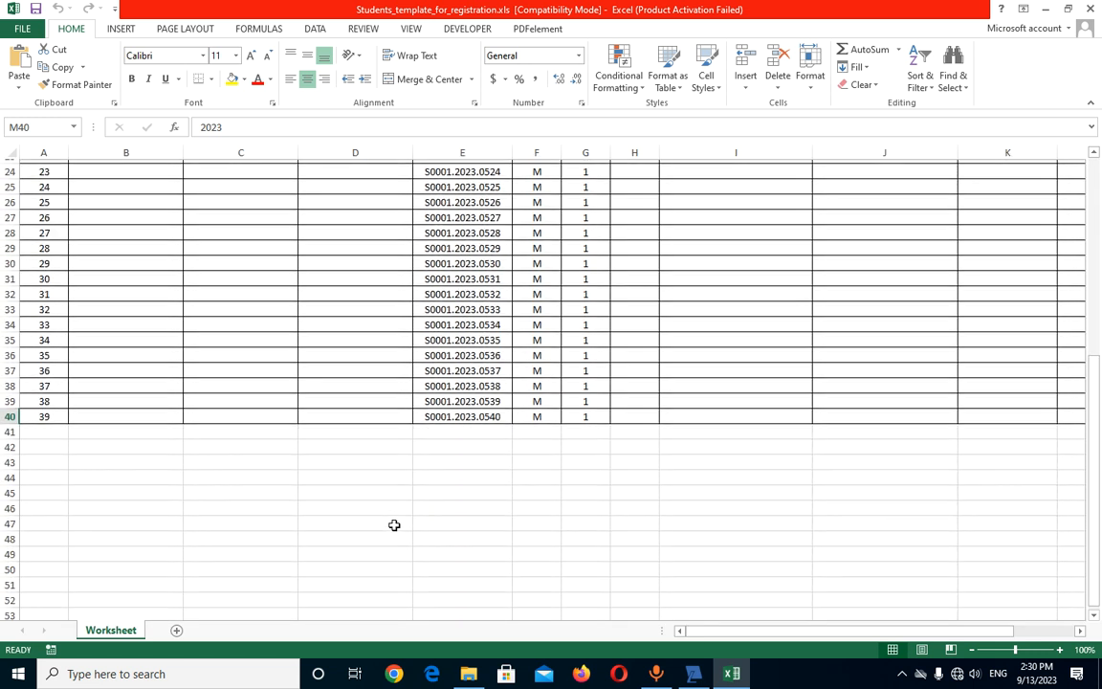
scroll(395, 525, up, 8)
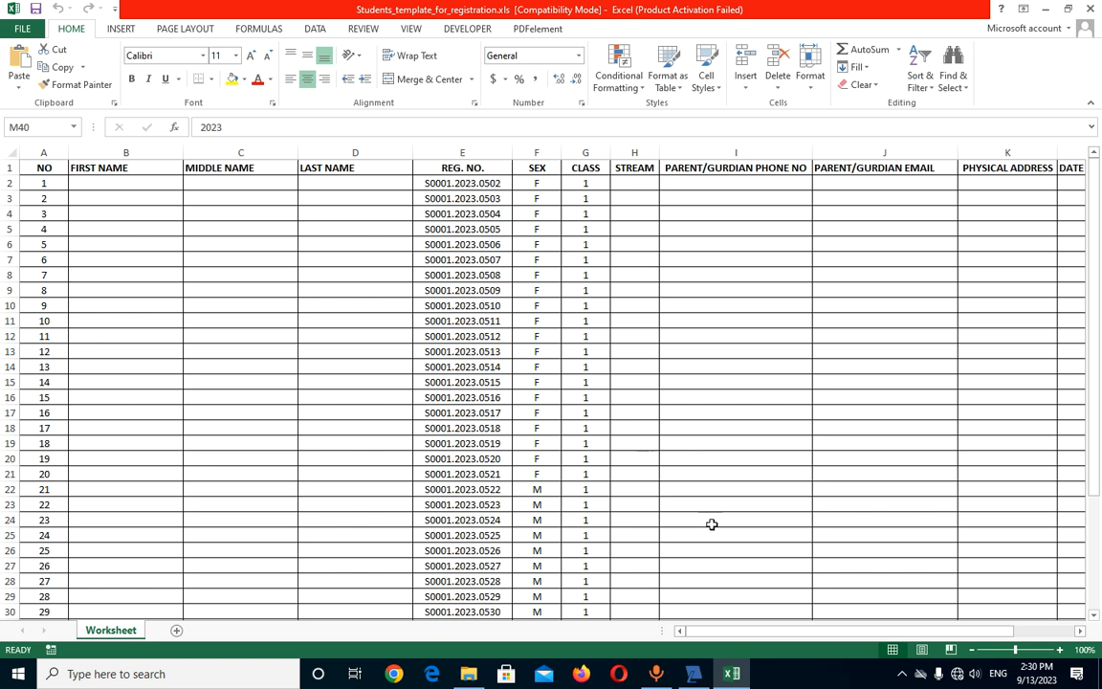
drag(793, 631, 962, 636)
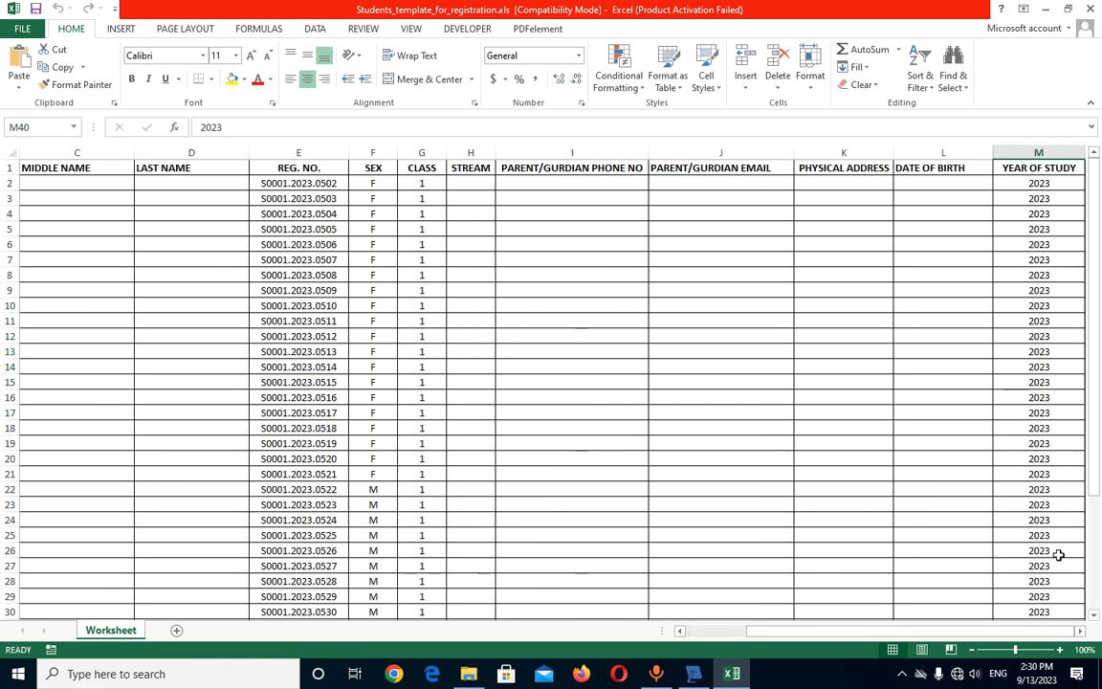
drag(805, 633, 553, 624)
click(118, 183)
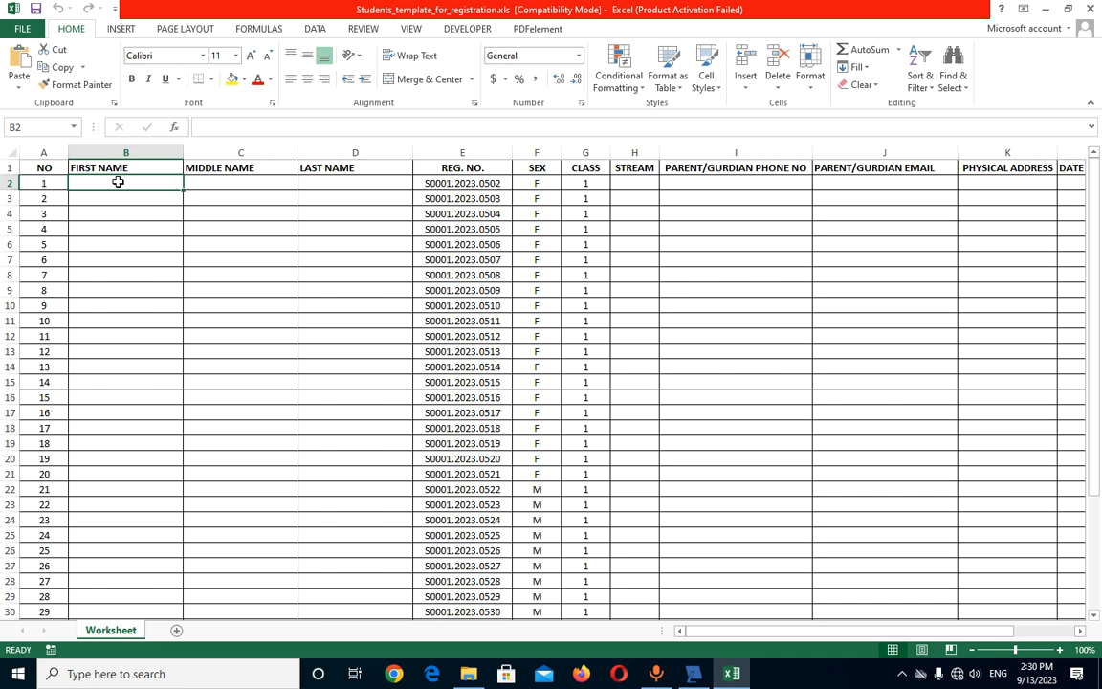
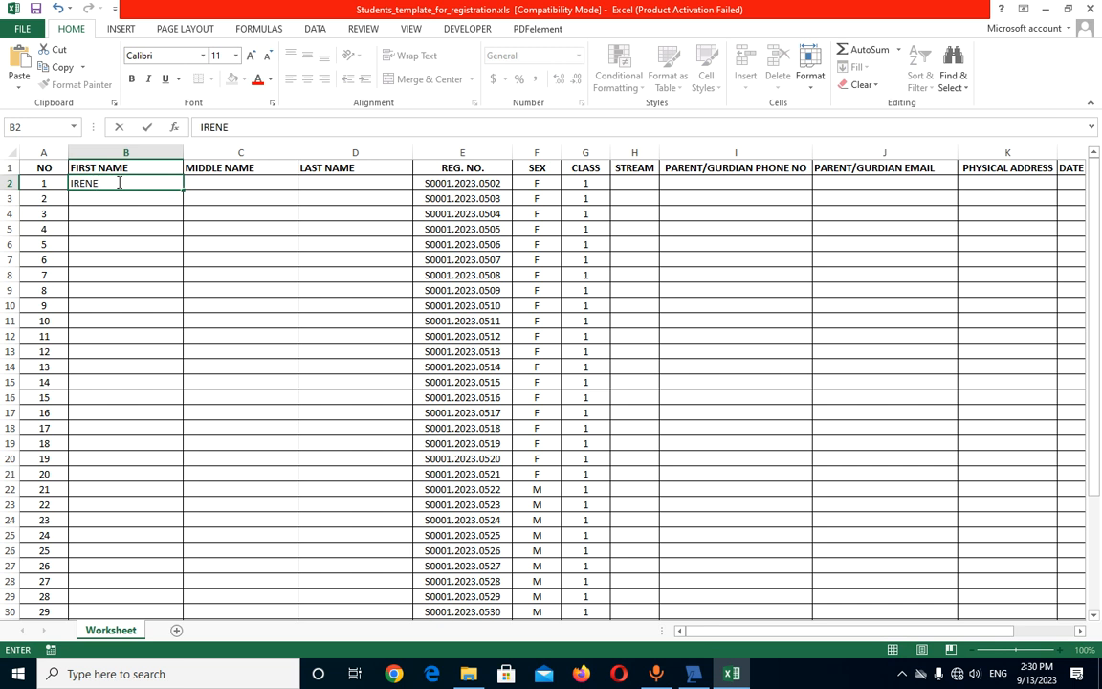
- Enter the first student's first, middle and last names and stream A
key(Tab)
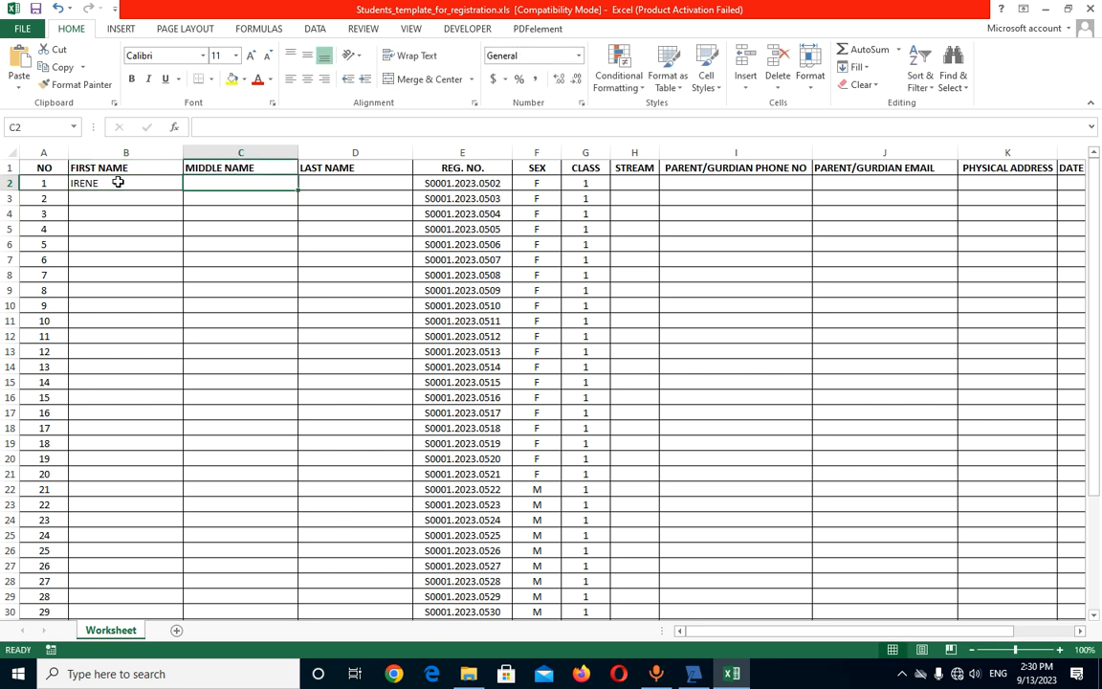
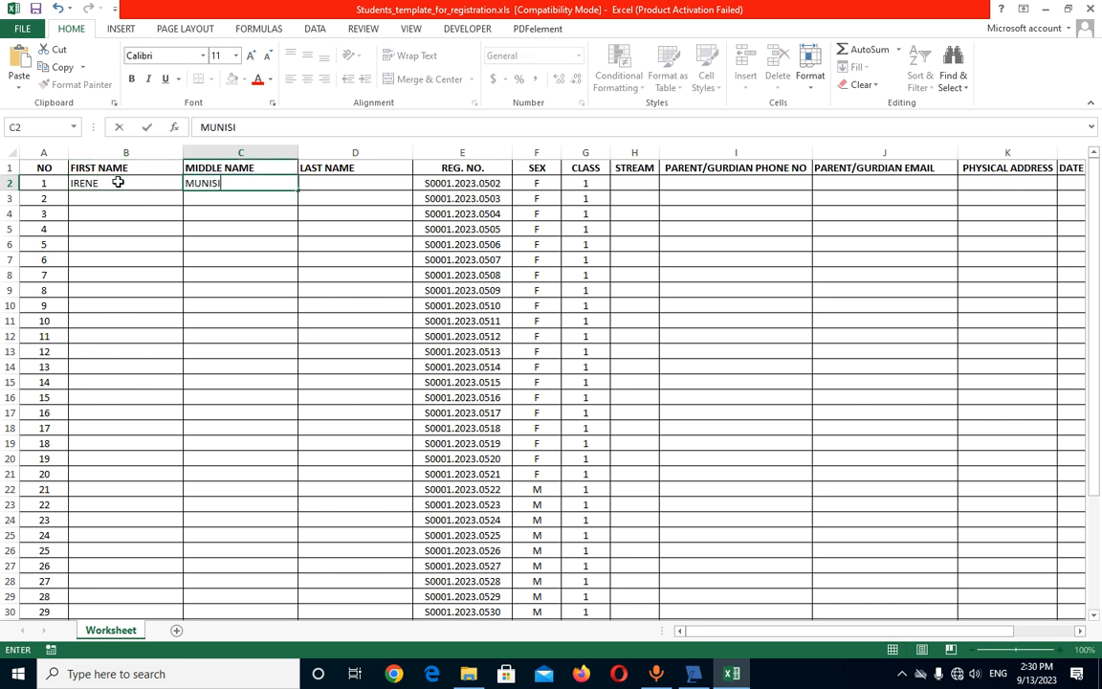
key(Tab)
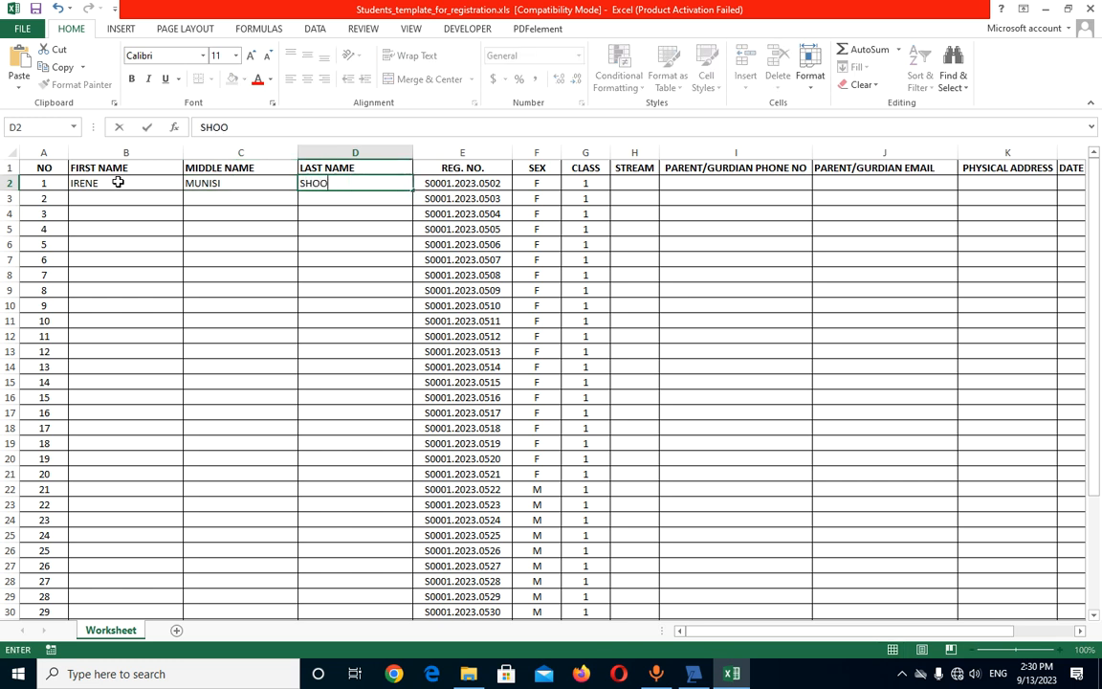
click(638, 186)
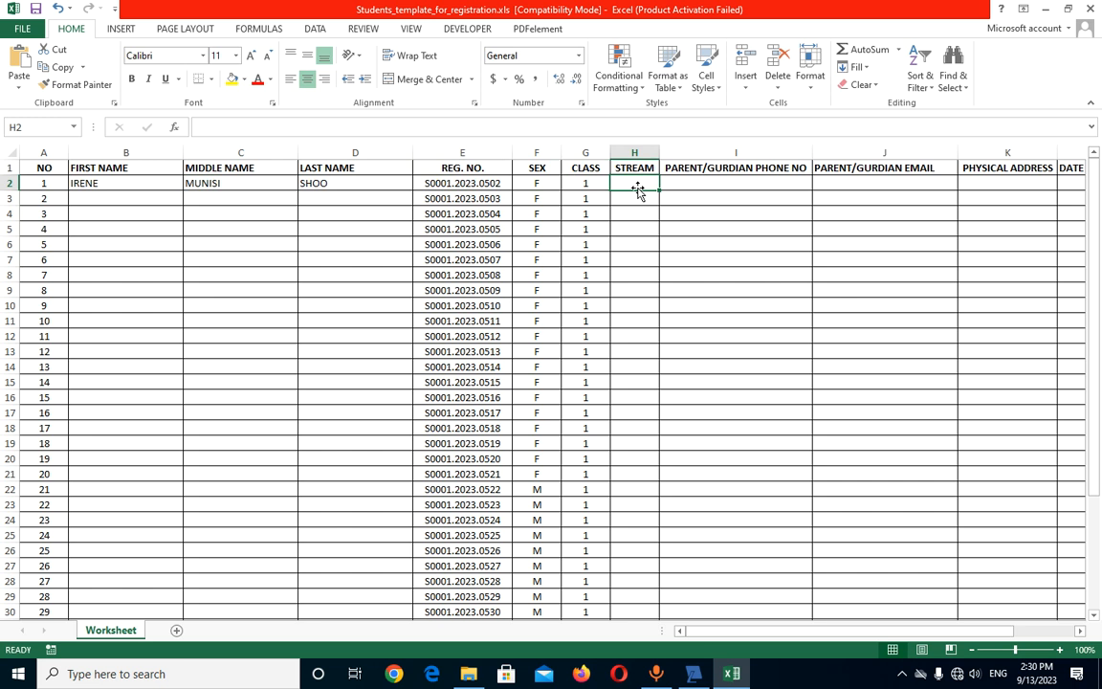
text(A)
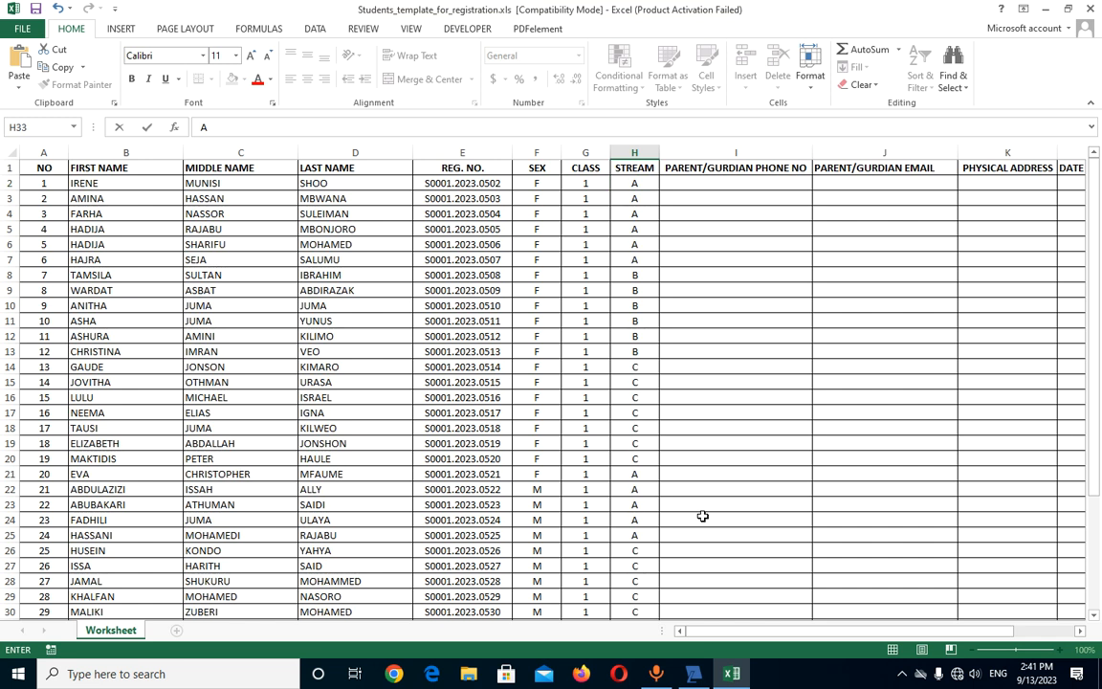
- Continue filling stream letters for the remaining students down to row 38
scroll(563, 343, down, 1)
scroll(563, 344, down, 2)
scroll(565, 359, down, 2)
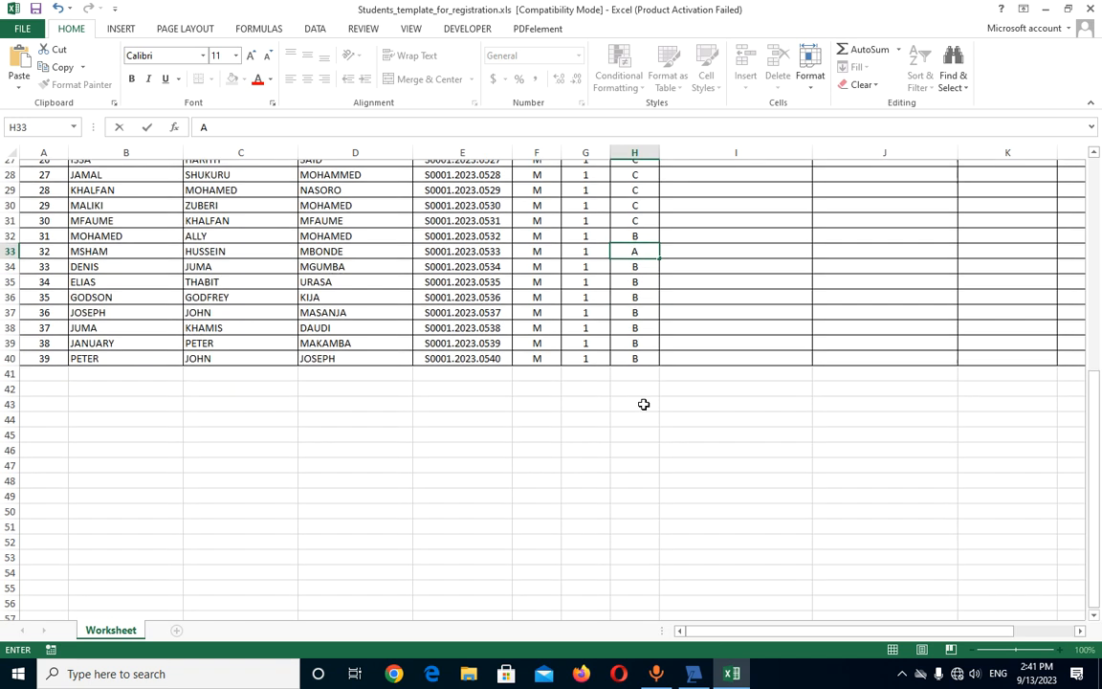
click(652, 316)
scroll(415, 310, up, 9)
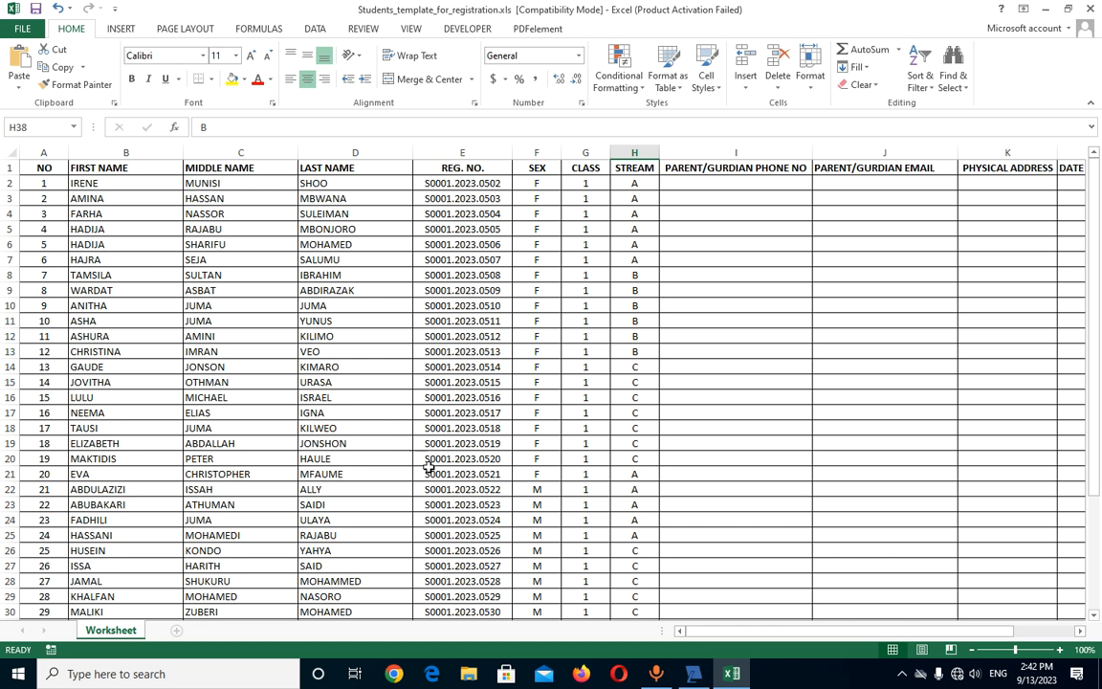
- Bulk-upload Students_template_for_registration.xls from Downloads and dismiss the success message
click(694, 675)
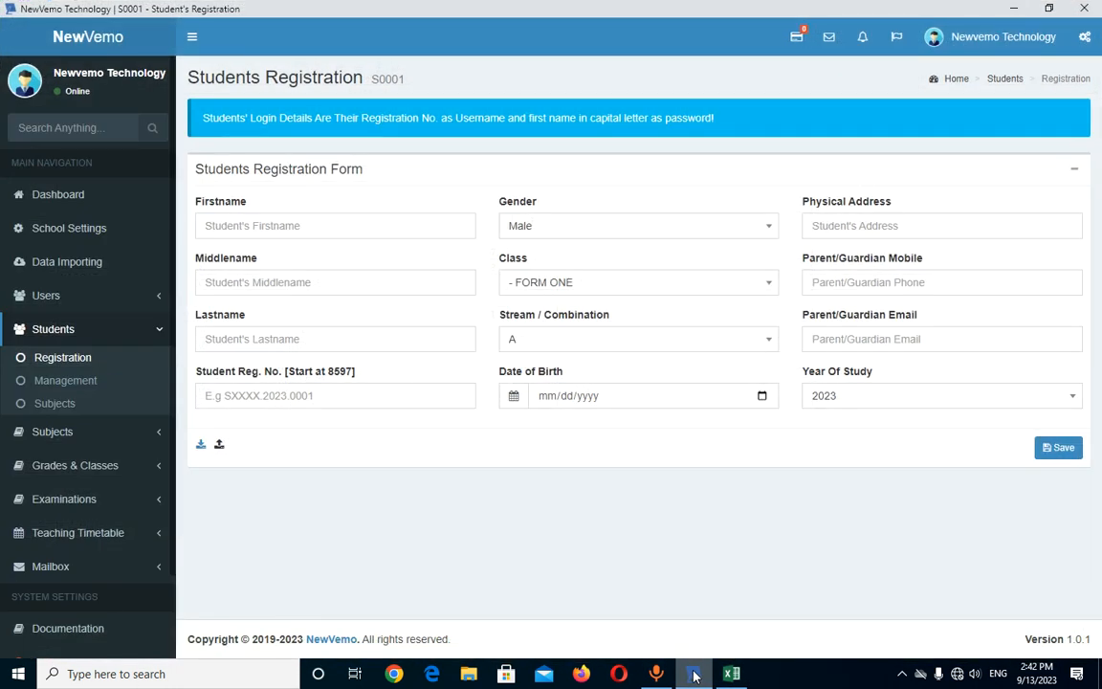
click(220, 446)
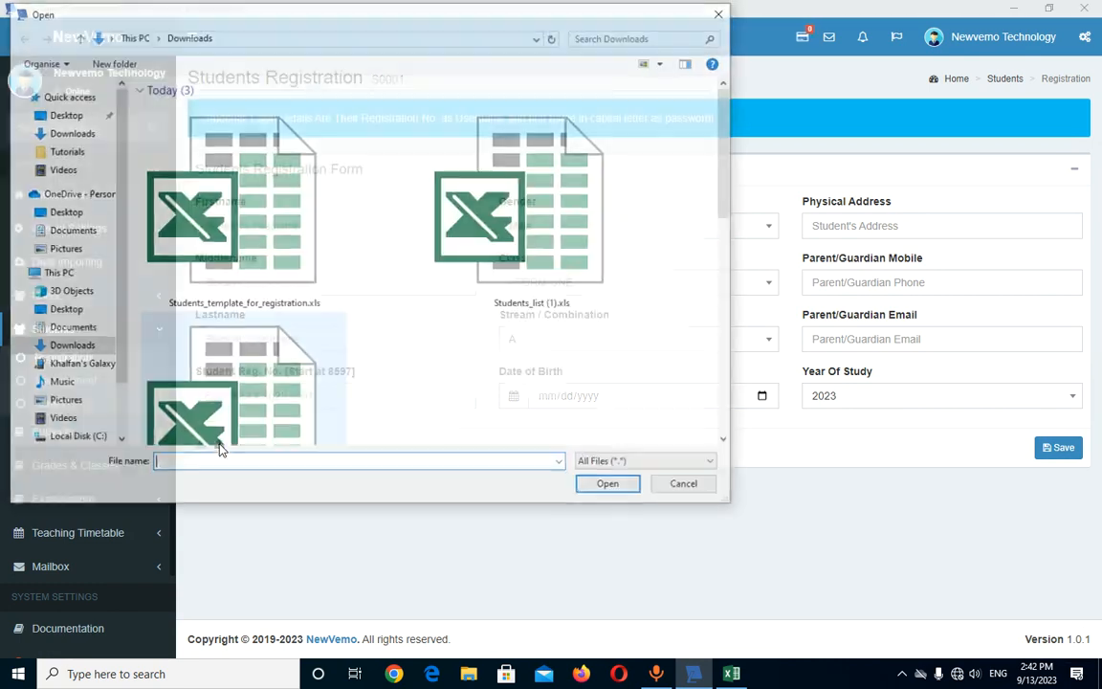
scroll(305, 263, down, 3)
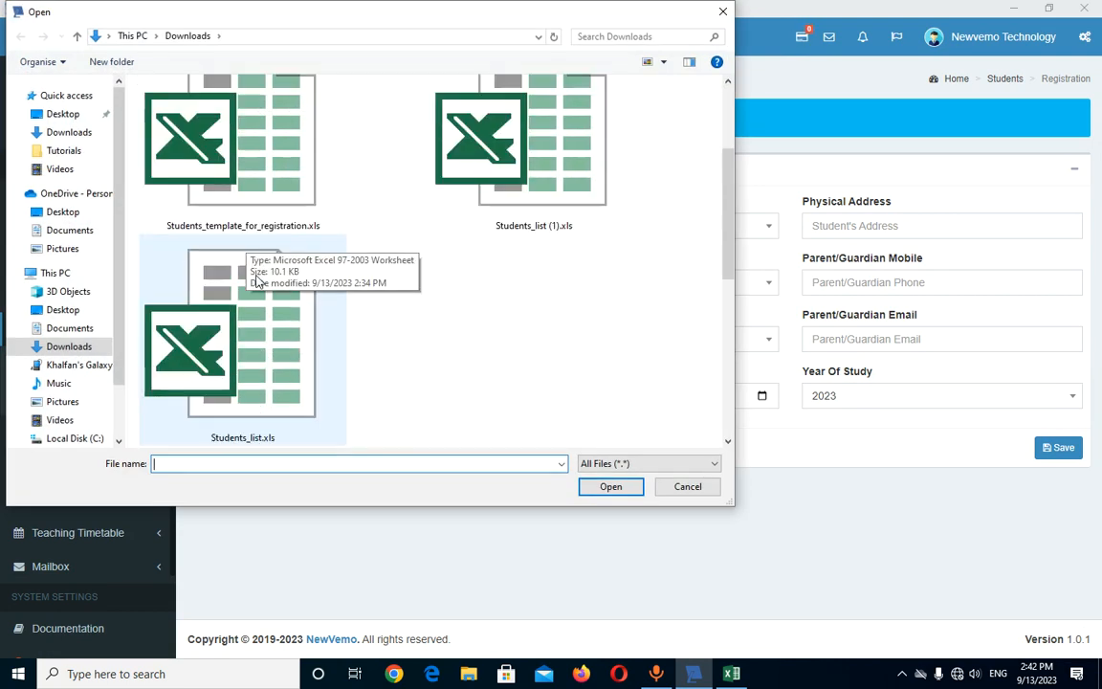
scroll(304, 264, up, 3)
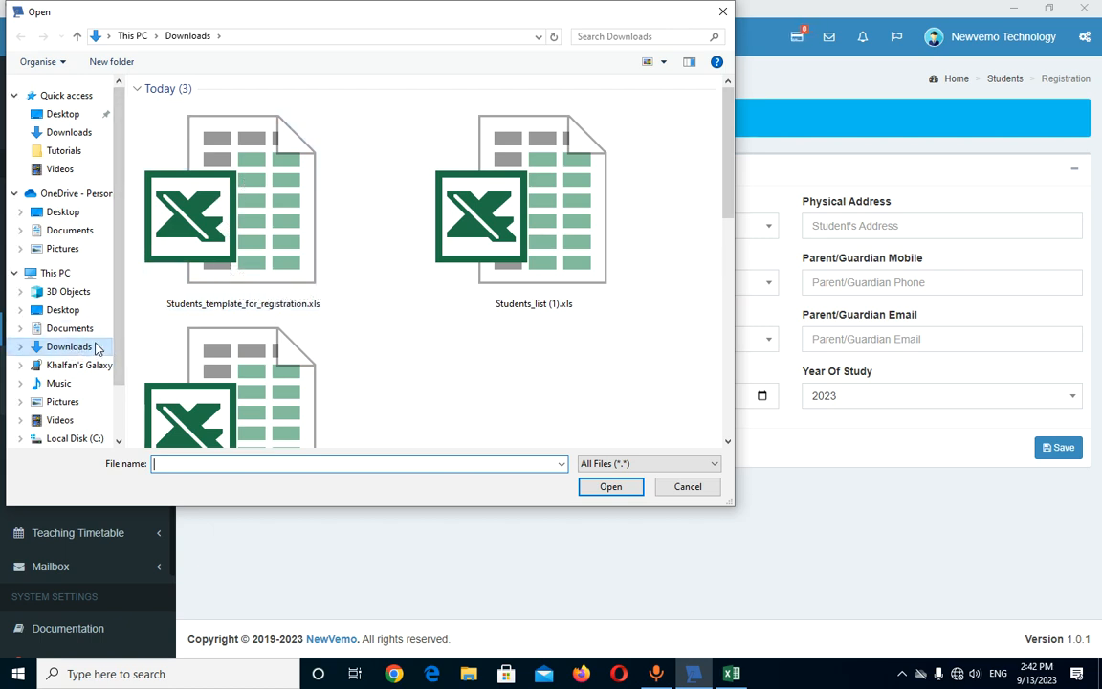
click(206, 198)
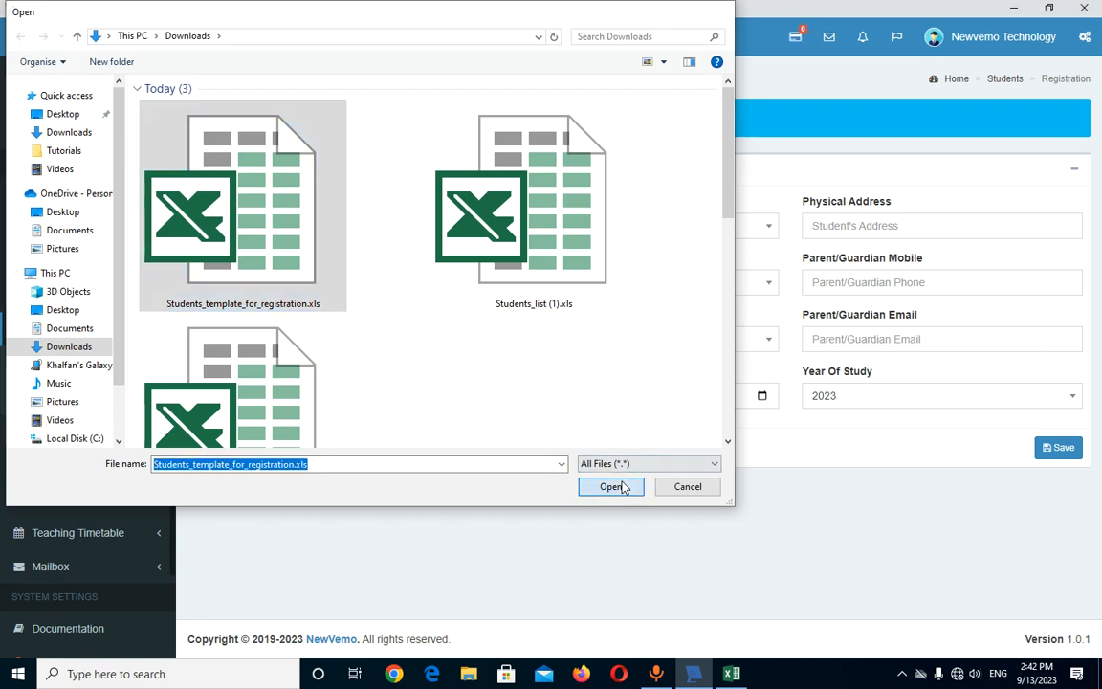
click(624, 486)
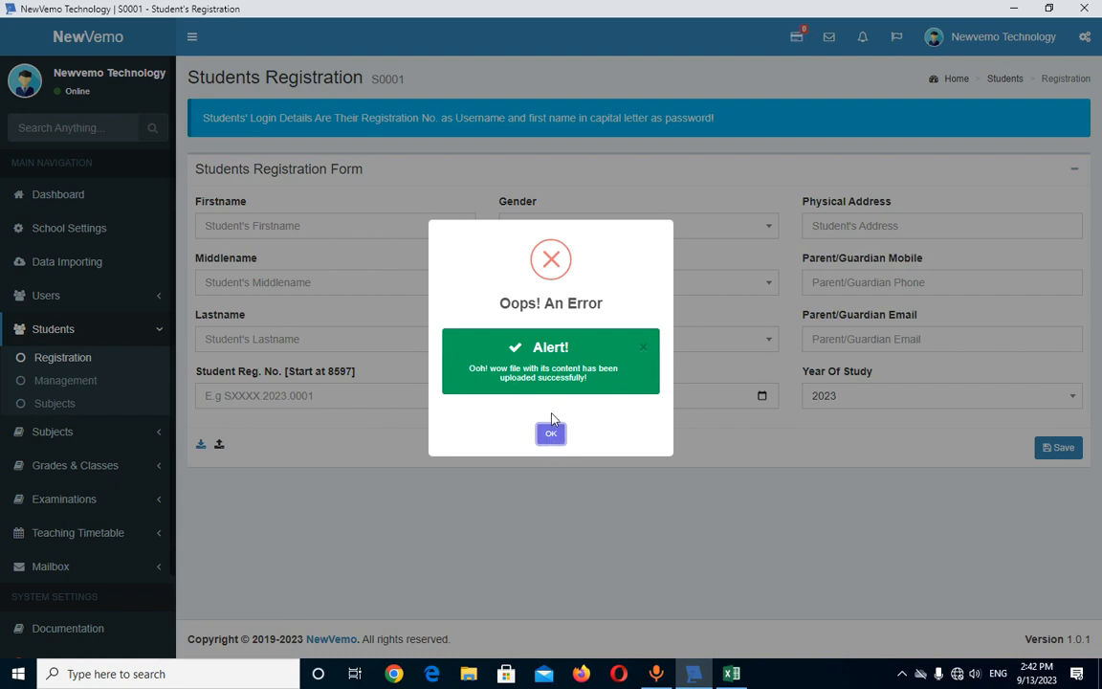
click(552, 436)
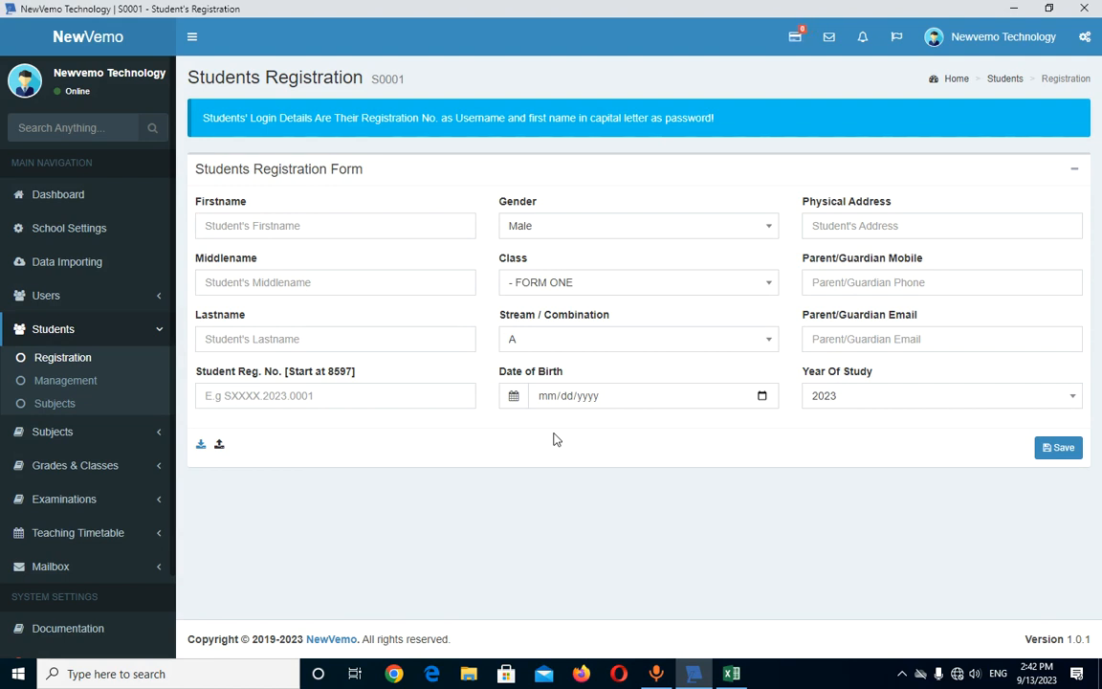
- Filter Students Management to class FORM ONE and year 2023, then review the 41 records
click(79, 390)
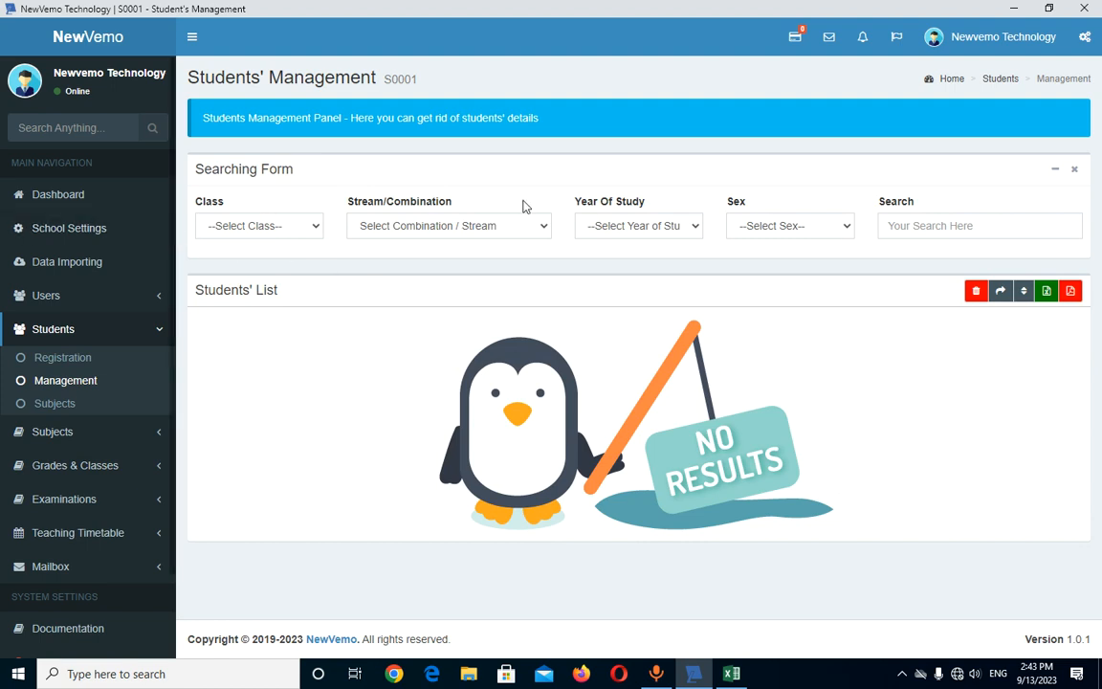
click(247, 232)
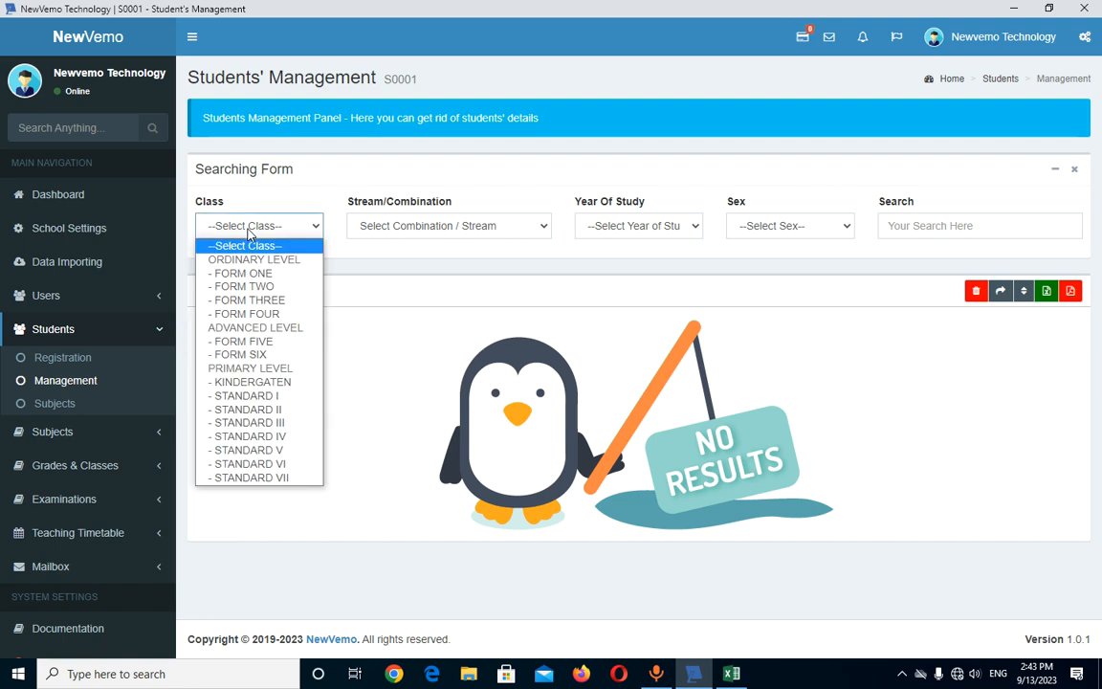
click(250, 274)
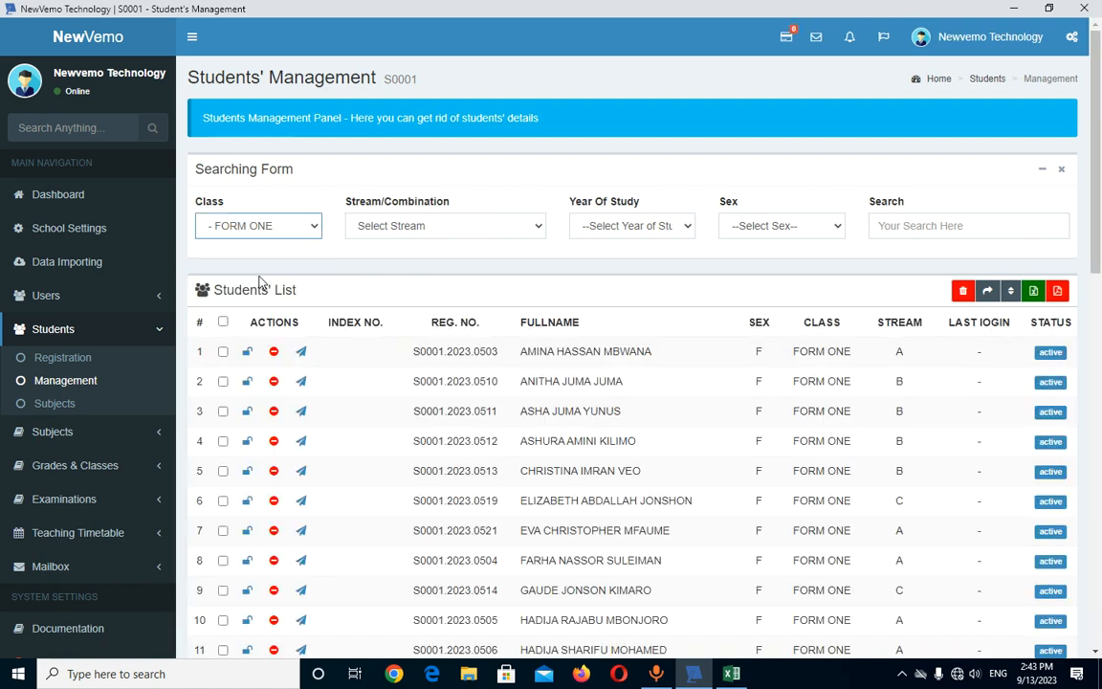
click(620, 226)
click(608, 313)
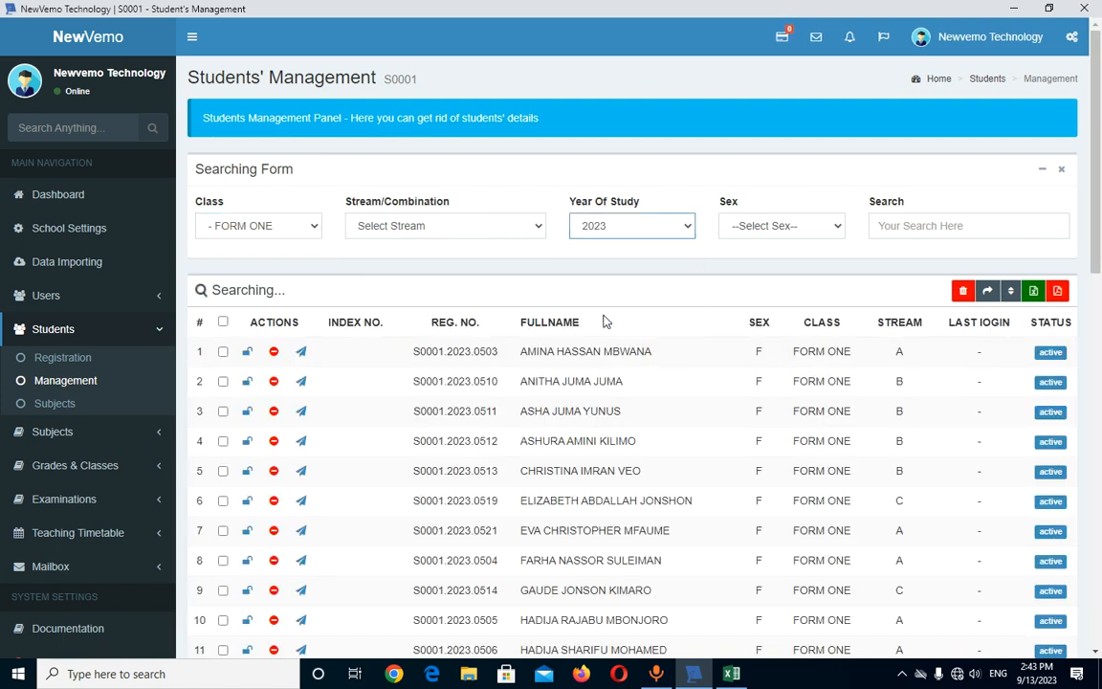
scroll(602, 383, down, 6)
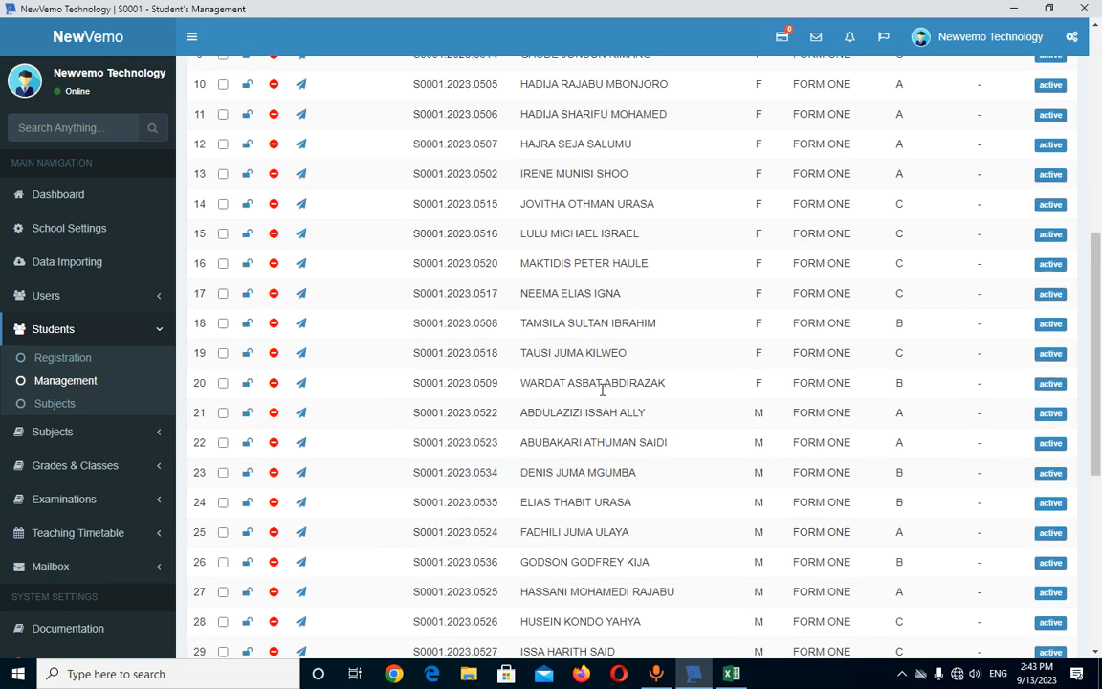
scroll(601, 387, down, 5)
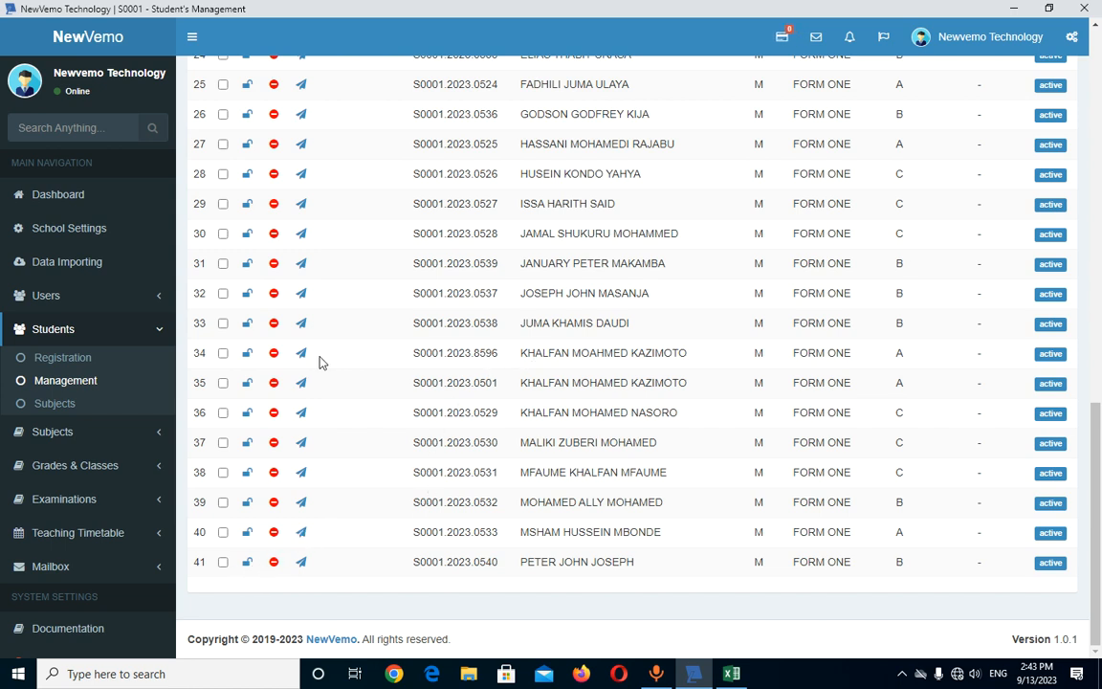
- Delete the duplicate student in row 34, confirming with 'Yes, delete it!'
click(273, 354)
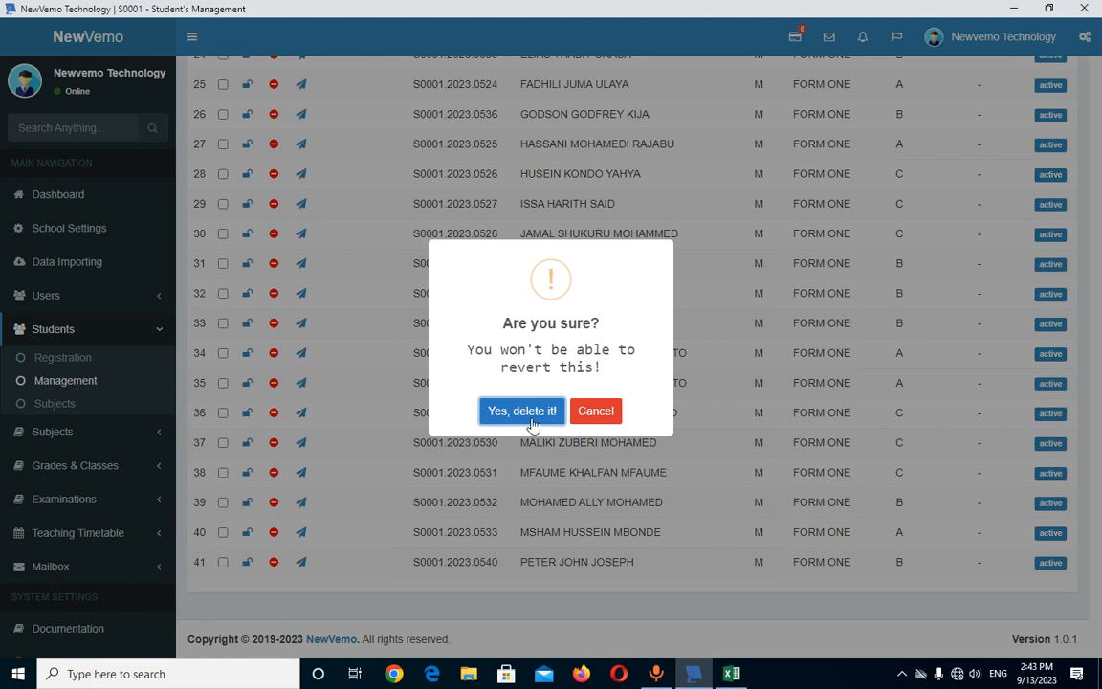
click(552, 421)
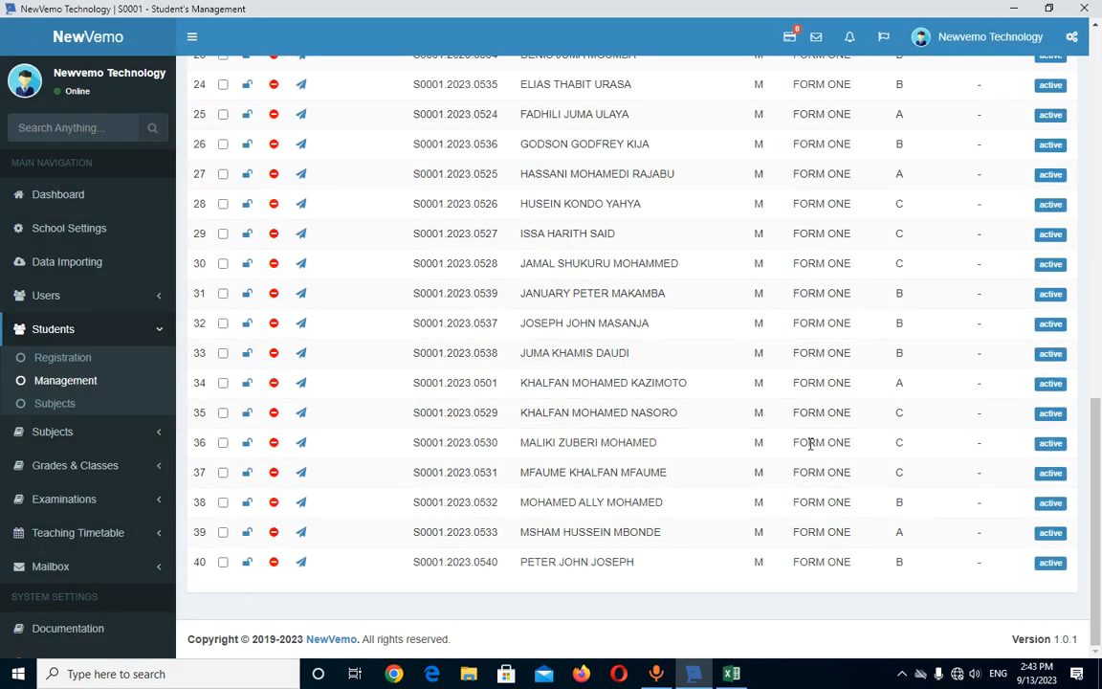
scroll(723, 449, up, 9)
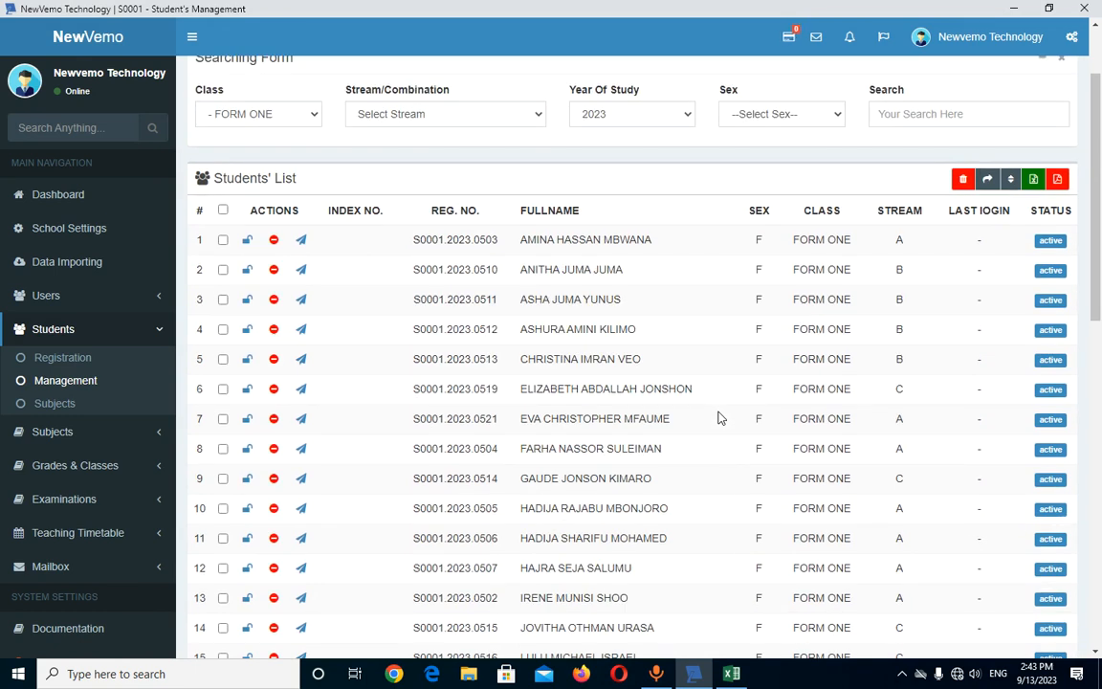